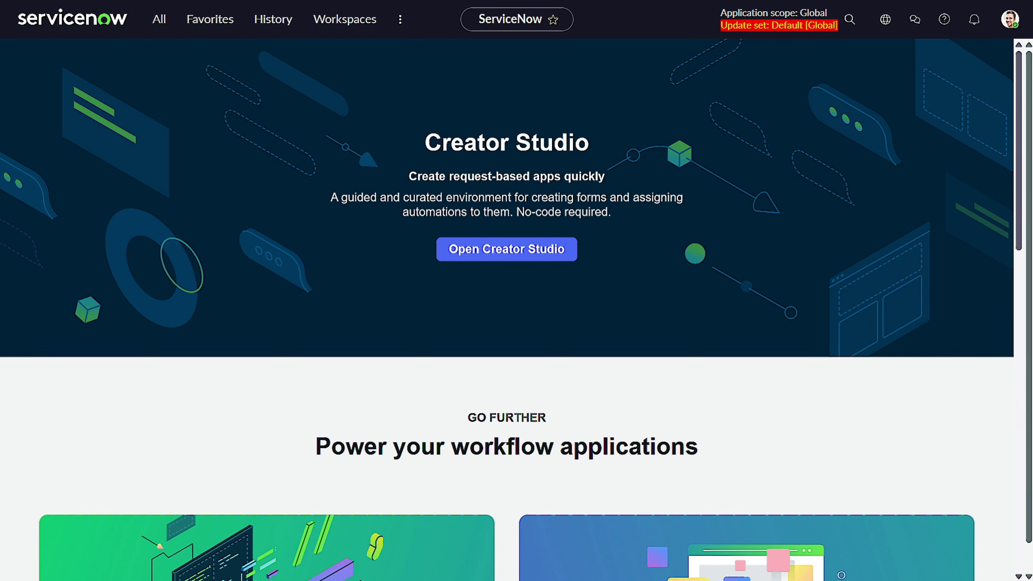
Open the All application menu and filter the navigator for 'trgger'.
click(159, 21)
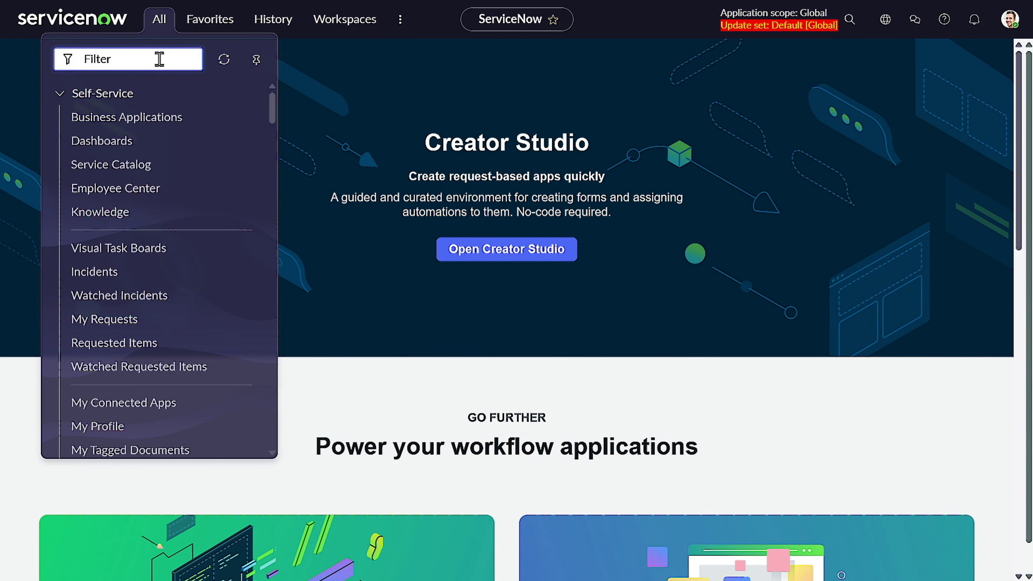
text(tr)
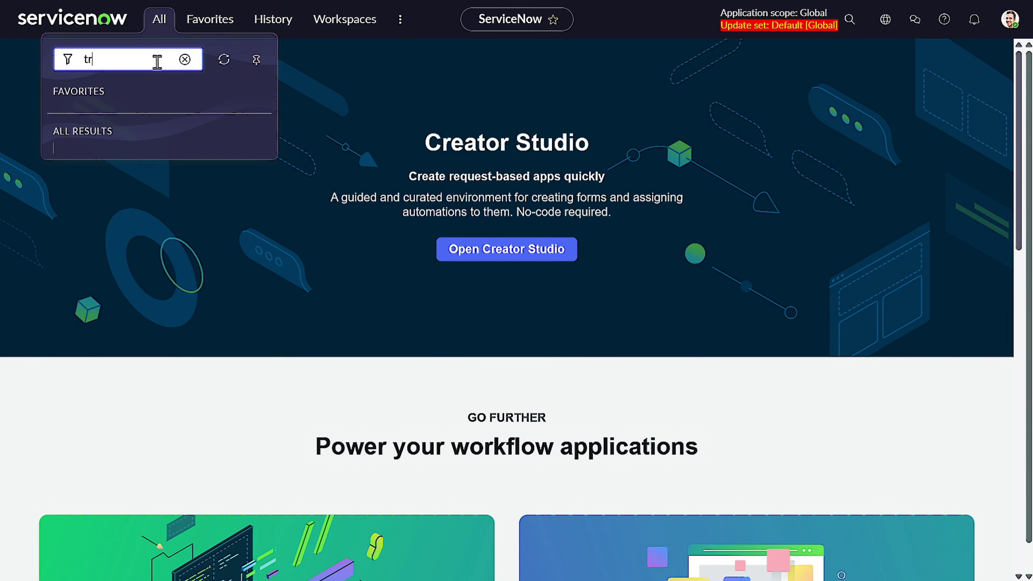
text(gger)
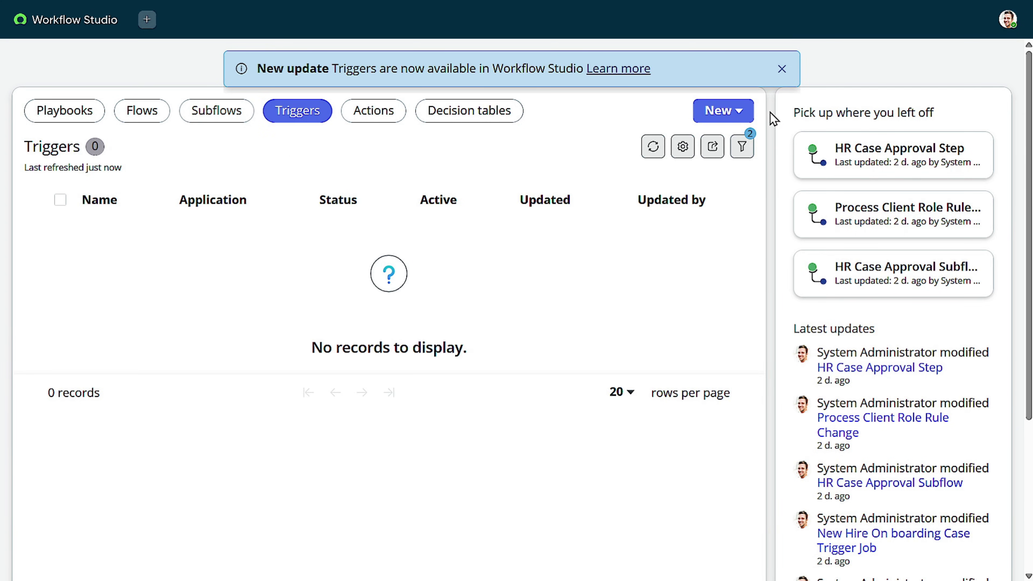
Start a new Trigger from the New dropdown.
click(744, 118)
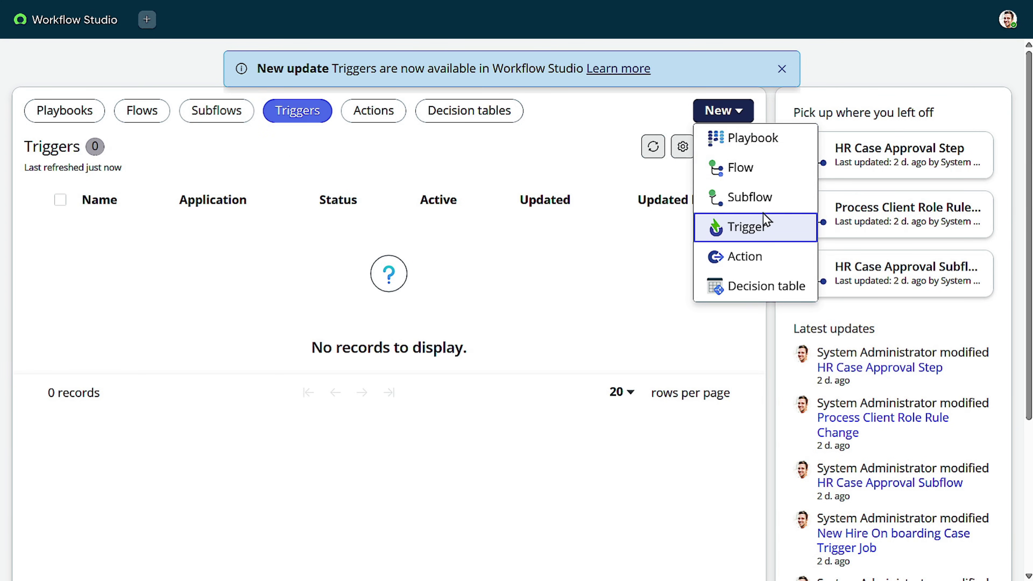
click(732, 231)
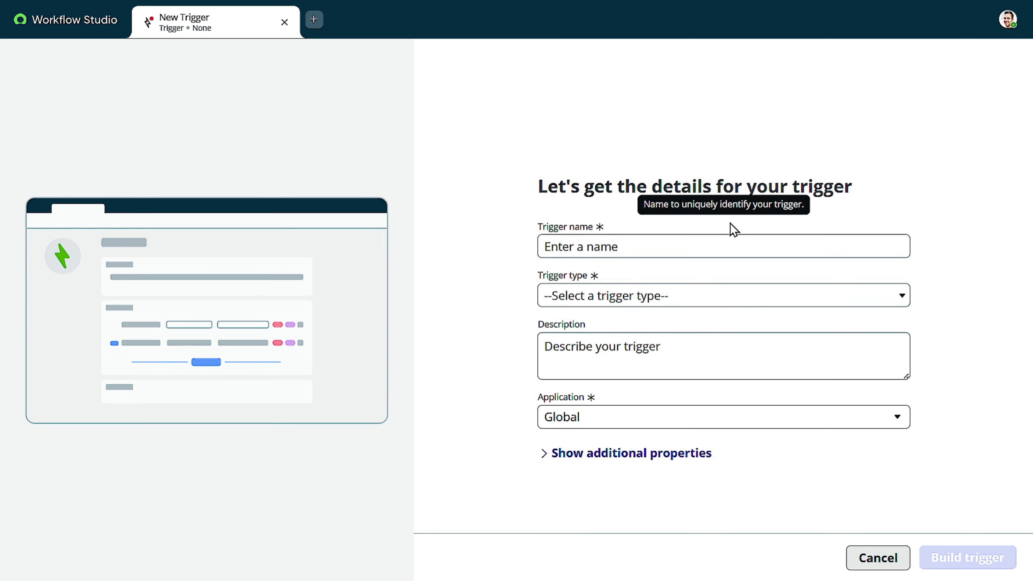
Name the trigger 'Change requests priority' and set its type to Created.
click(597, 253)
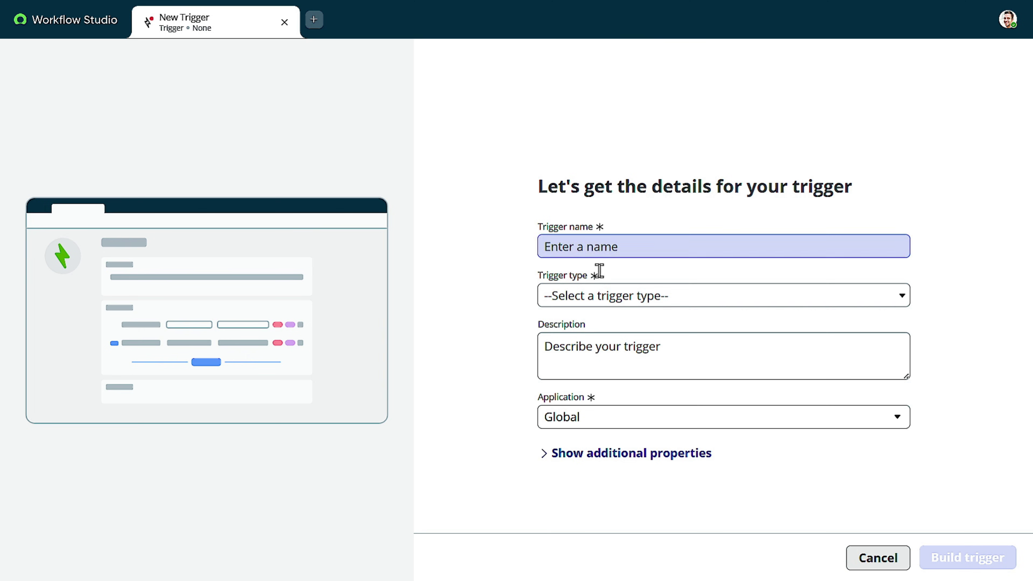
click(667, 251)
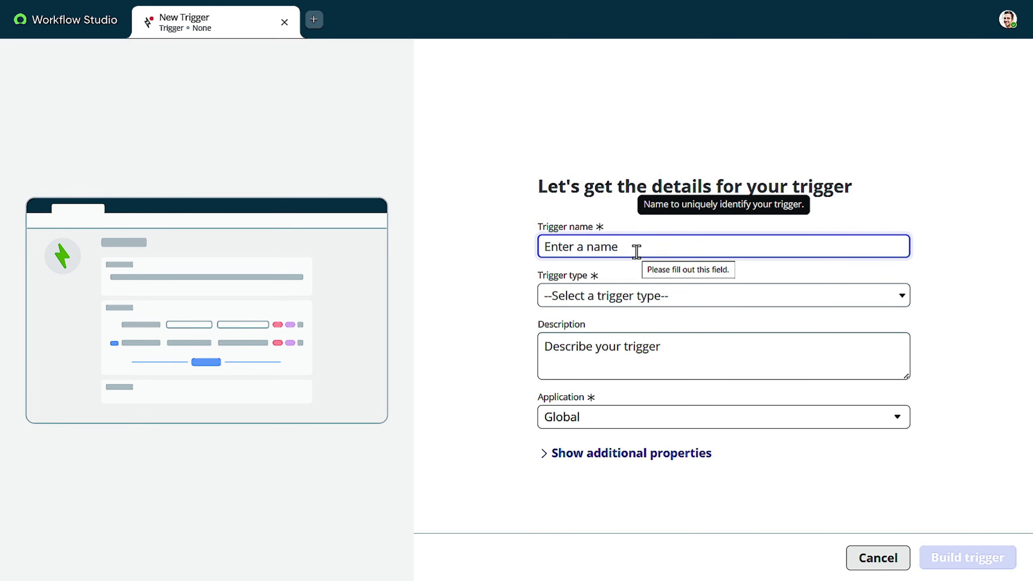
text(Change )
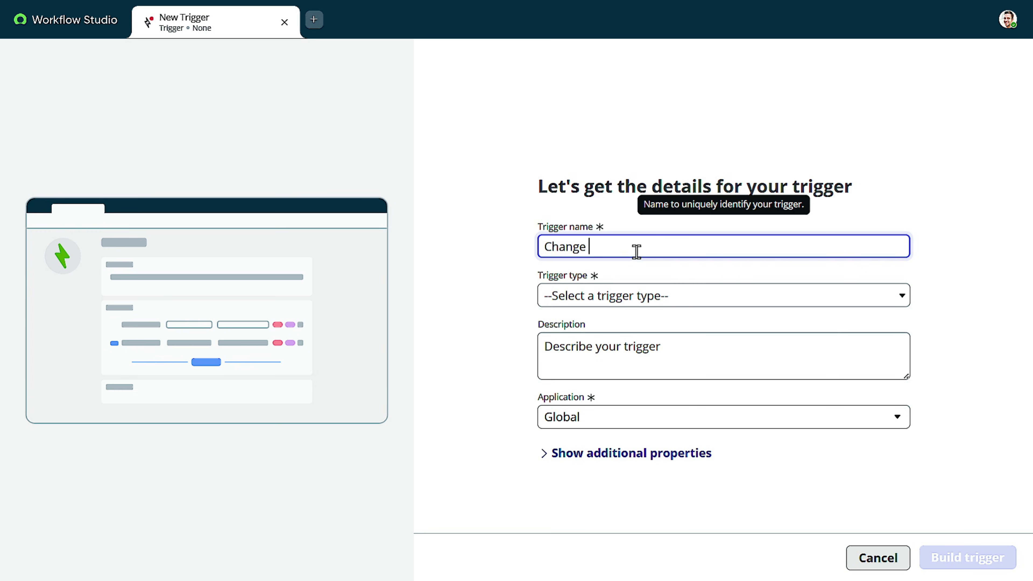
text(re)
text(quest)
text(s )
text(priori)
text(ty)
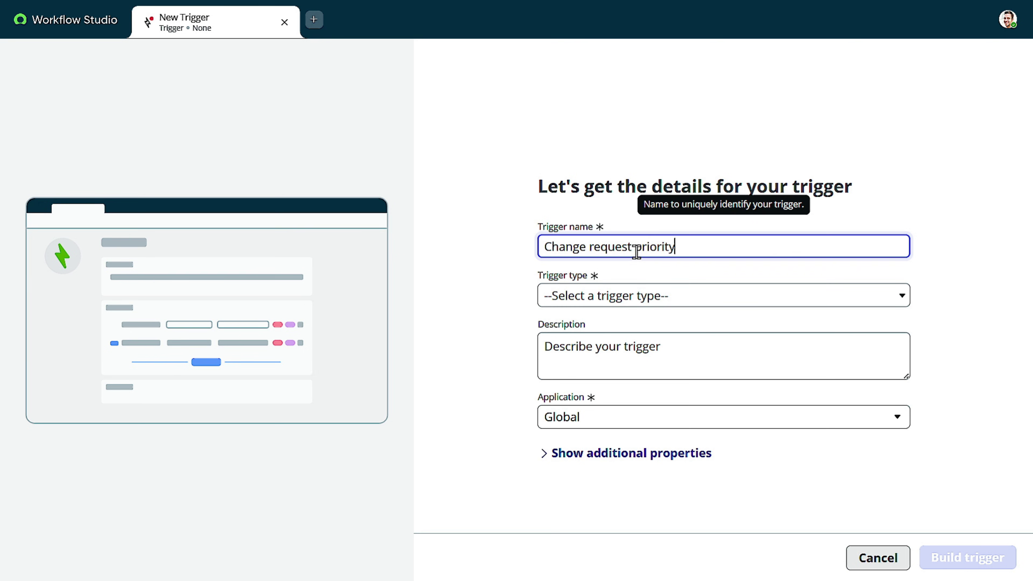
click(649, 294)
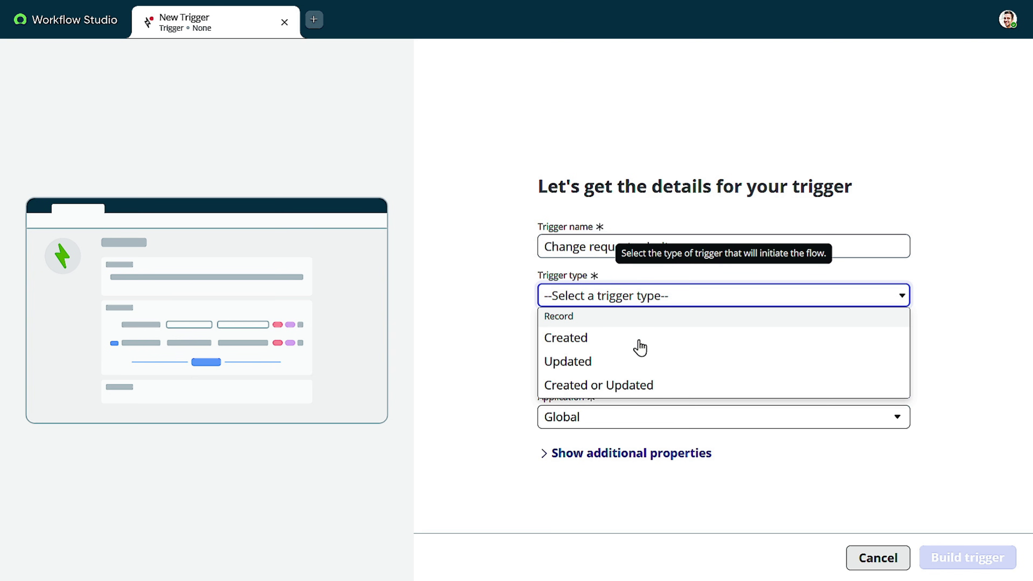
click(629, 348)
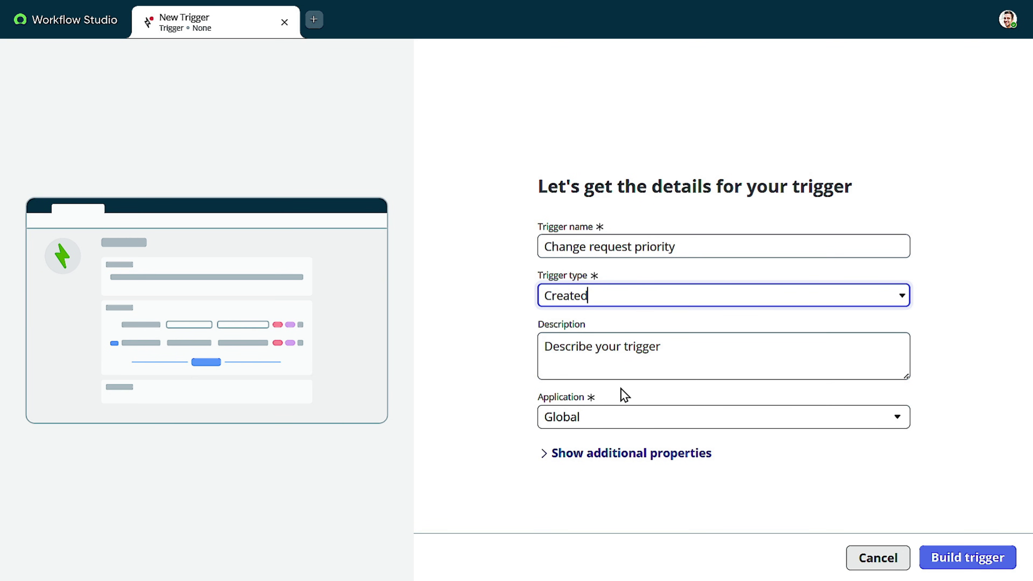
Add the description 'This is the trigger for normal change', leave category unset, and build the trigger.
click(619, 372)
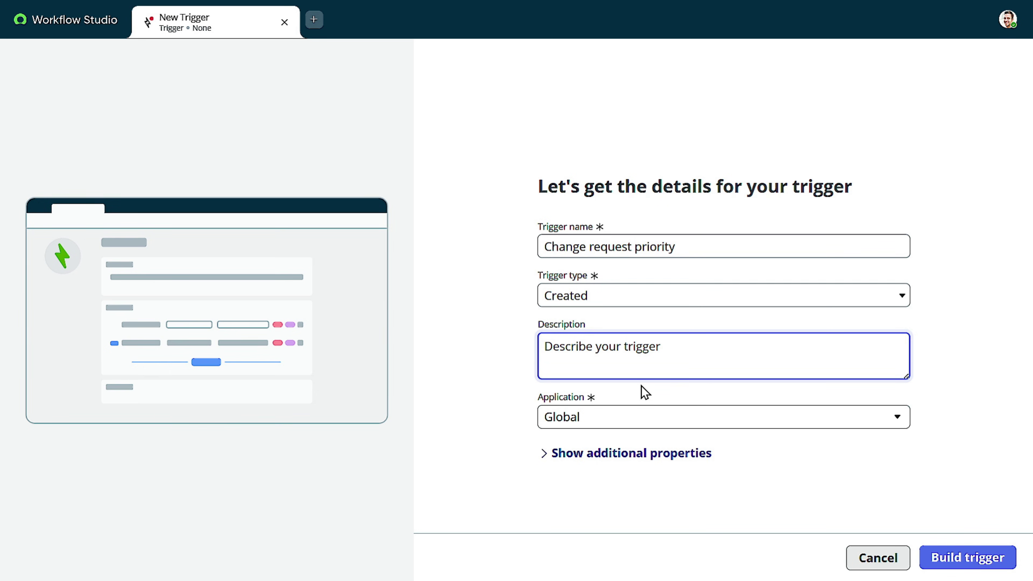
text(This )
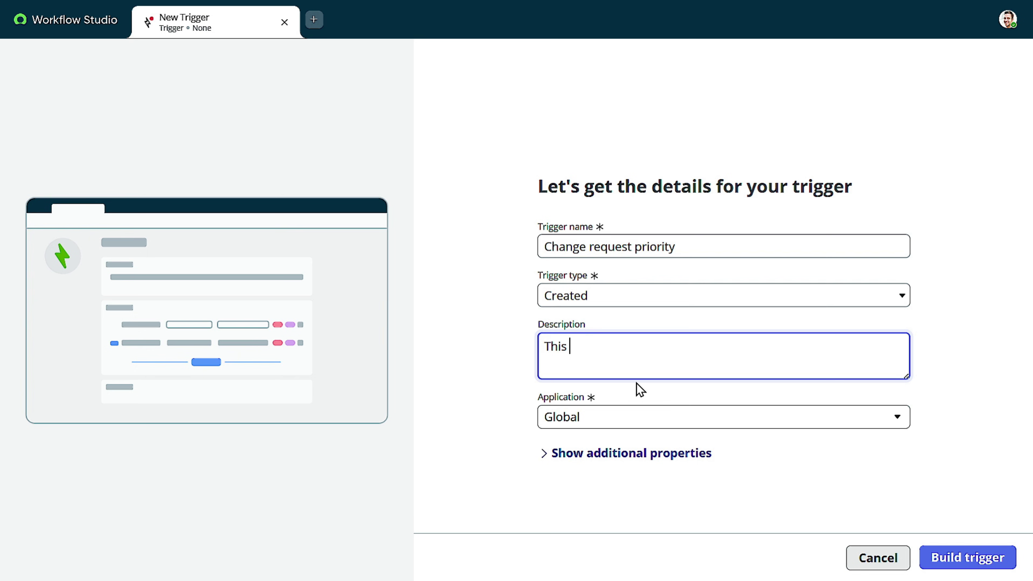
text(is the trigger for n)
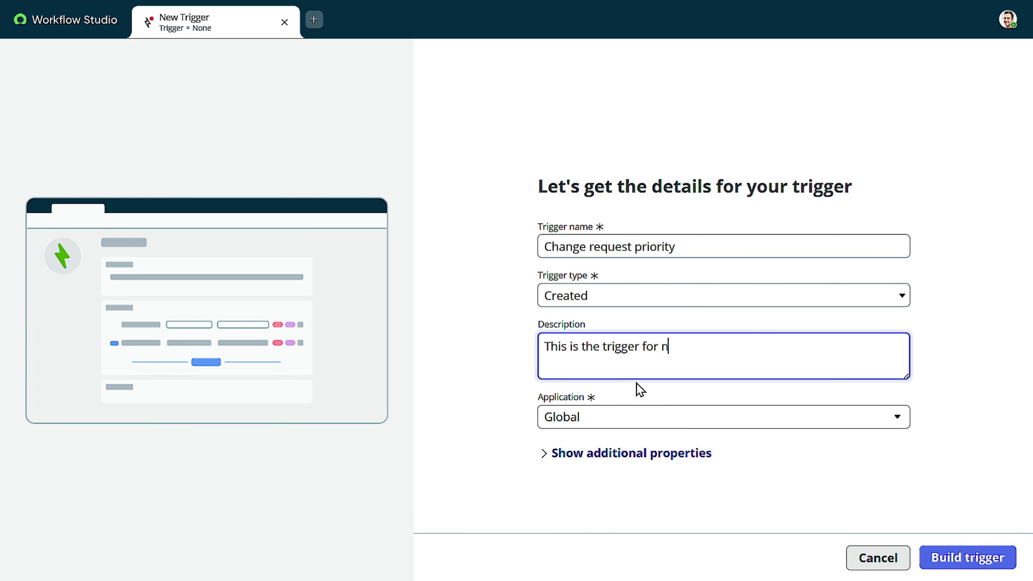
text(ormal change)
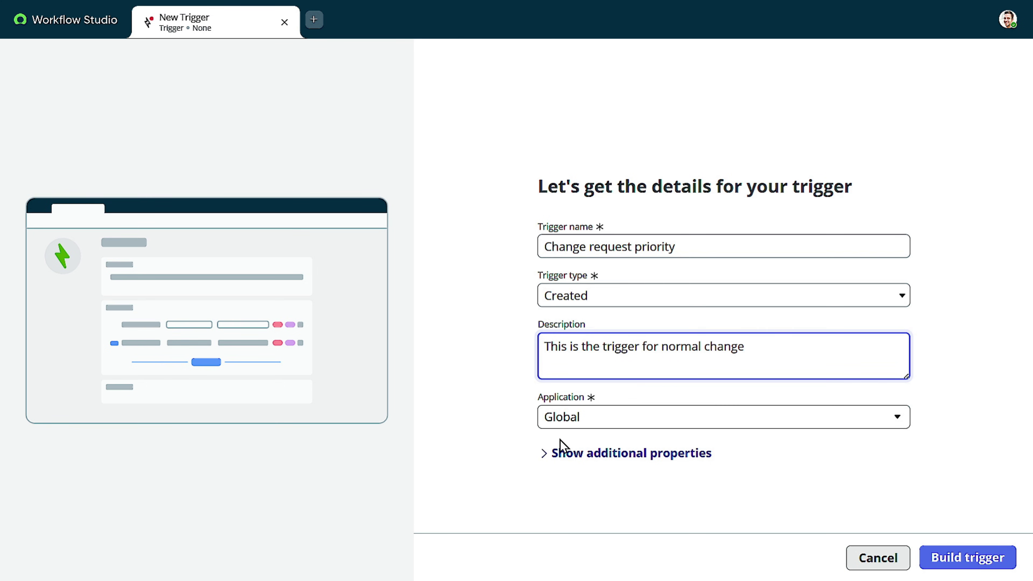
click(544, 455)
scroll(752, 399, down, 2)
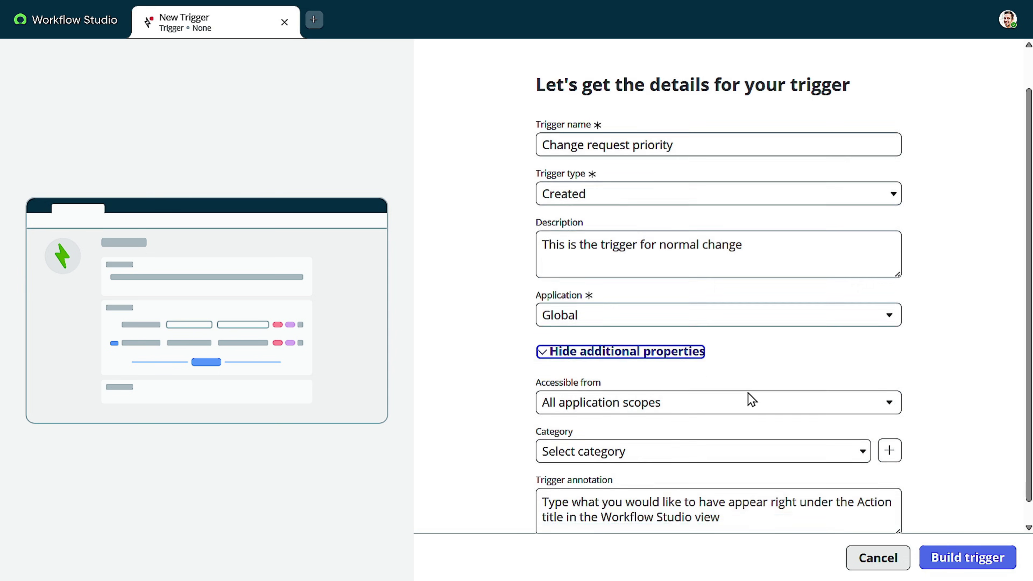
click(620, 423)
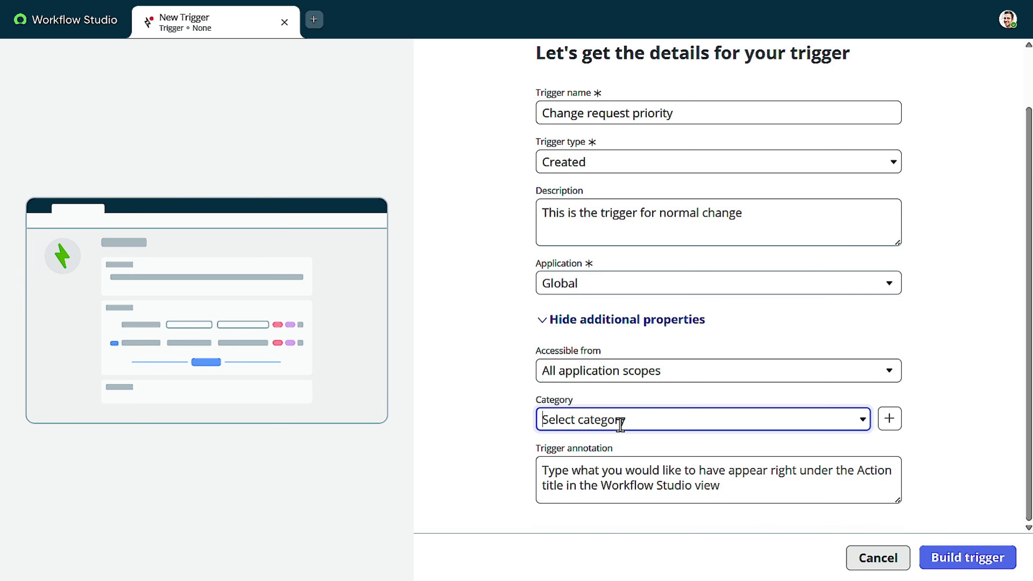
click(471, 367)
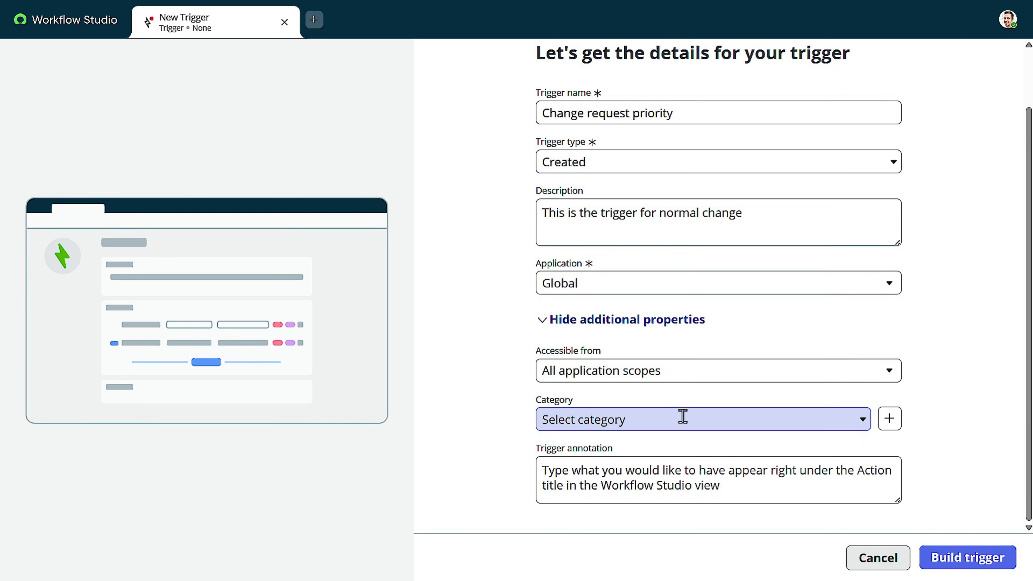
click(959, 560)
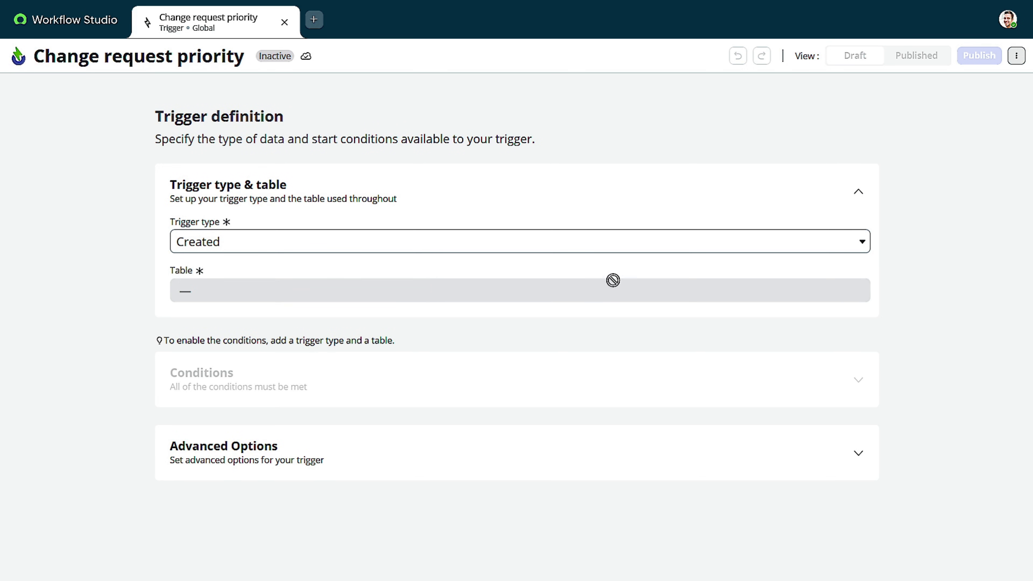
Keep trigger type Created and set the table to Change Request via a 'change_req' search.
click(588, 243)
click(425, 293)
click(235, 299)
click(245, 296)
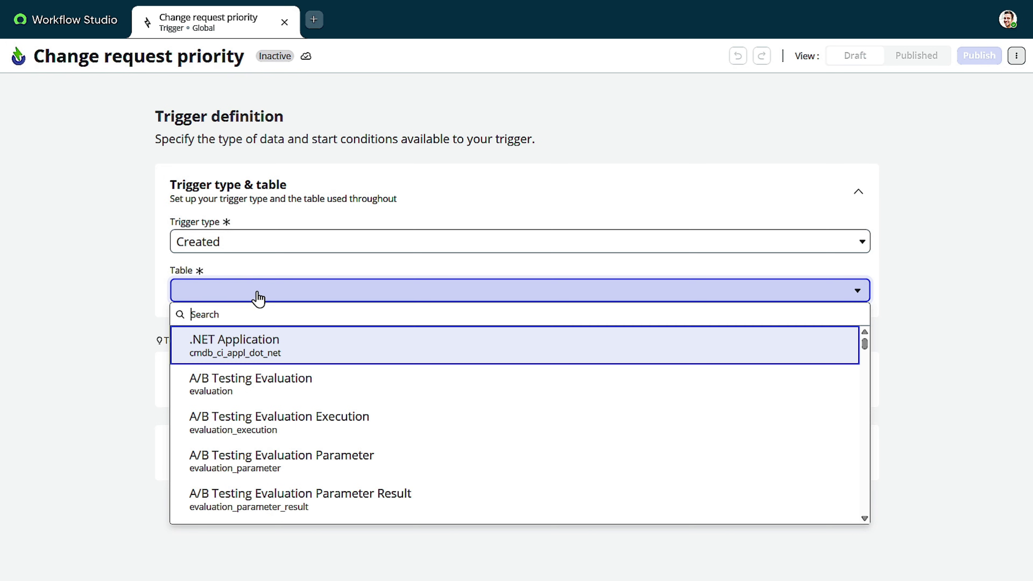
text(chnage_rew)
key(BackSpace)
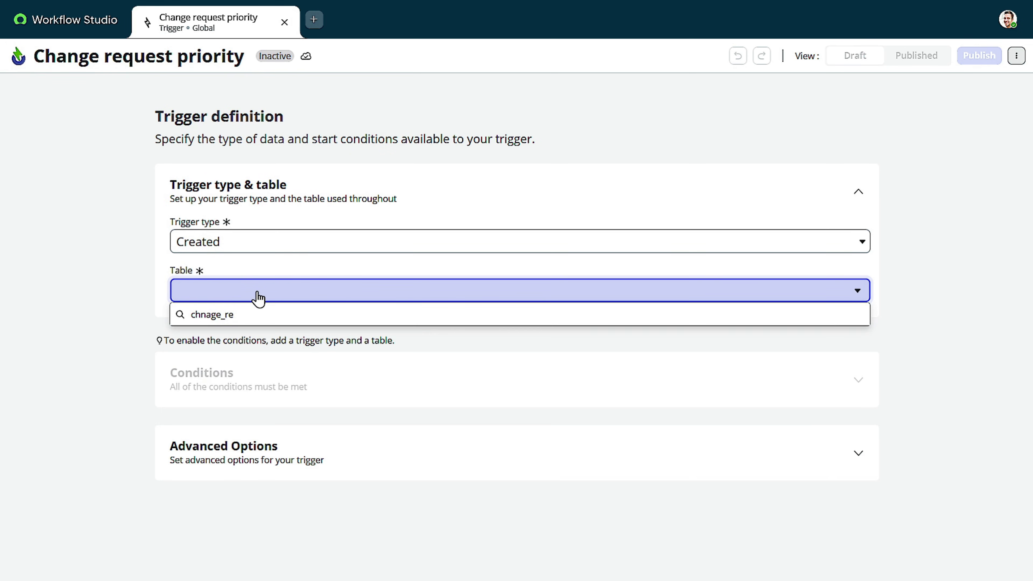
key(BackSpace)
key(BackSpace)
key(BackSpace)
key(BackSpace)
key(BackSpace)
key(BackSpace)
key(BackSpace)
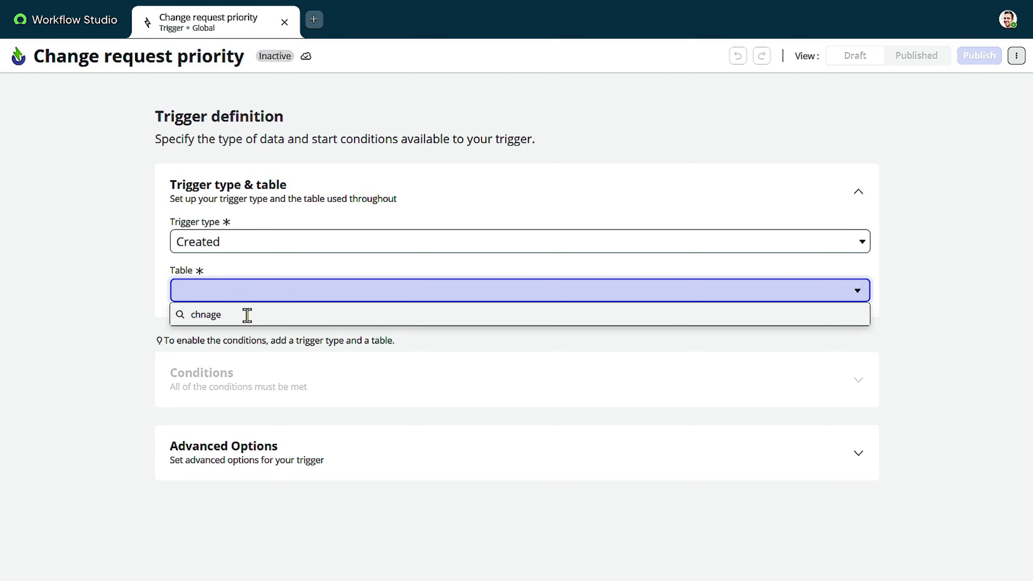
text(ange)
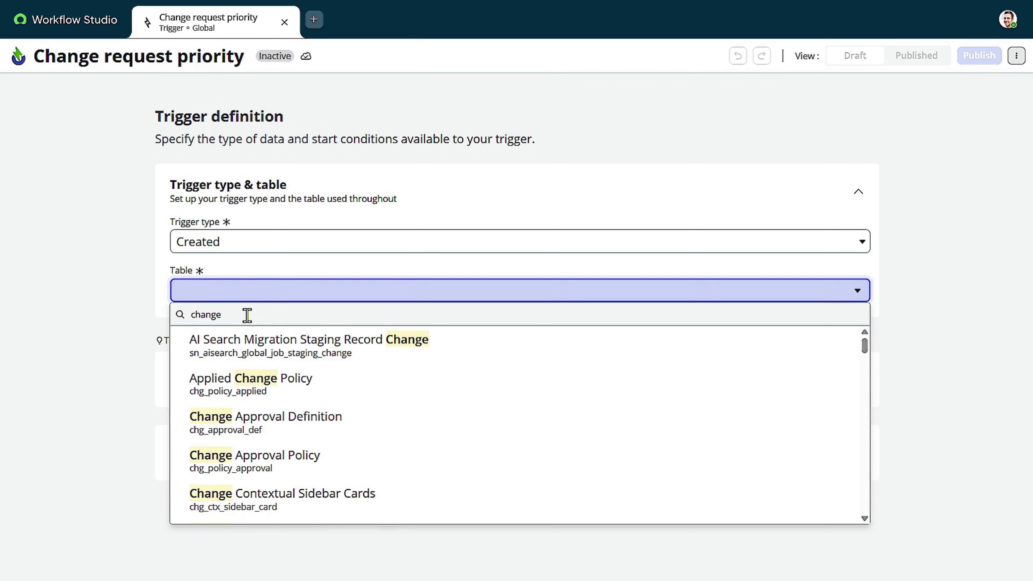
text(_req)
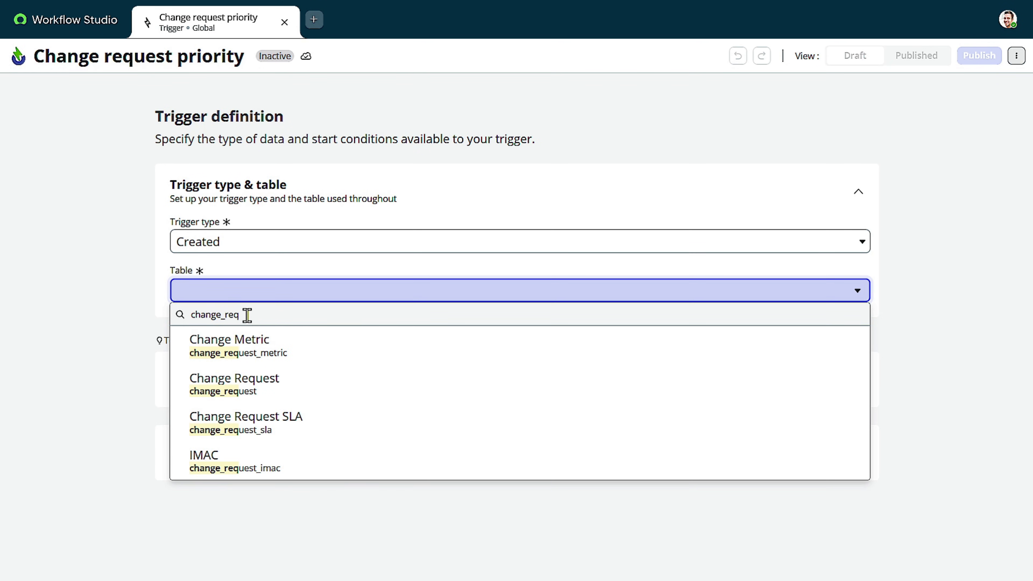
click(281, 393)
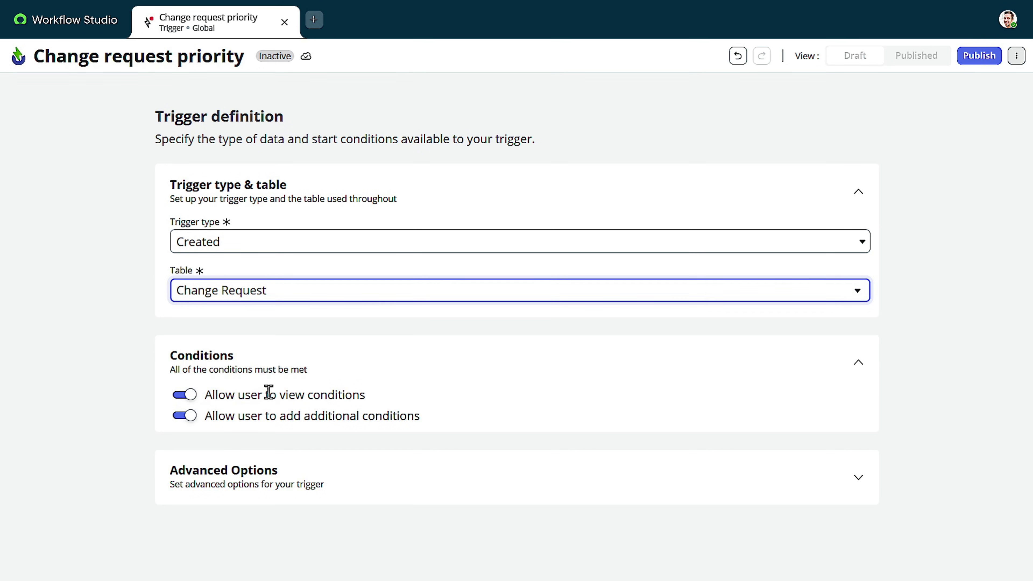
Add the first condition: Type is Normal.
click(237, 367)
click(238, 367)
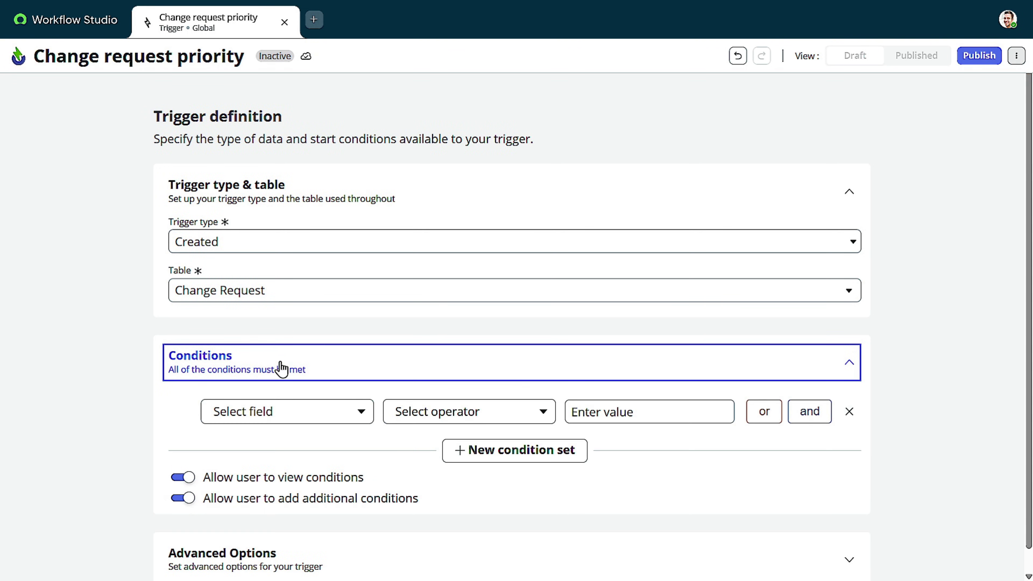
click(301, 419)
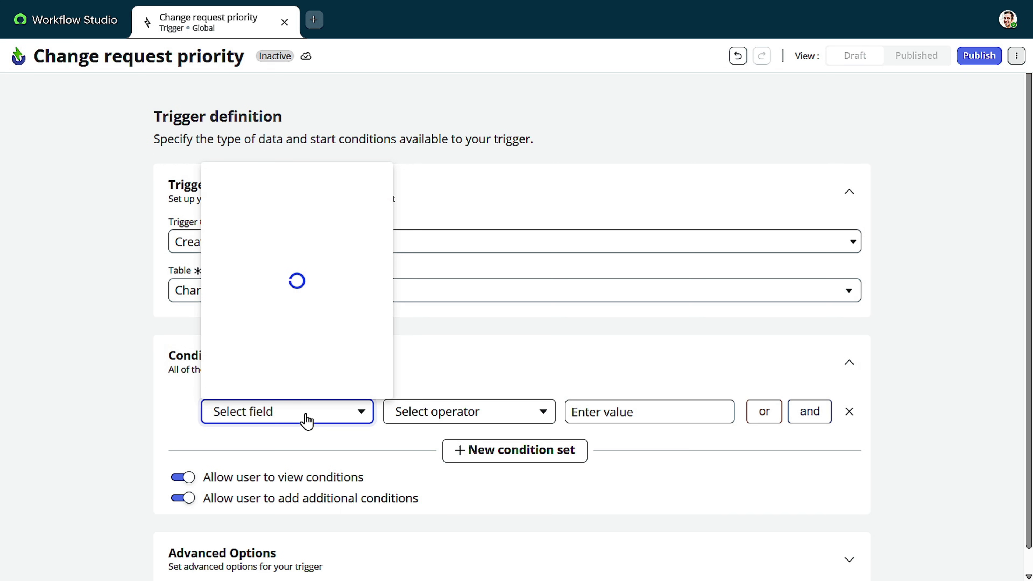
text(type)
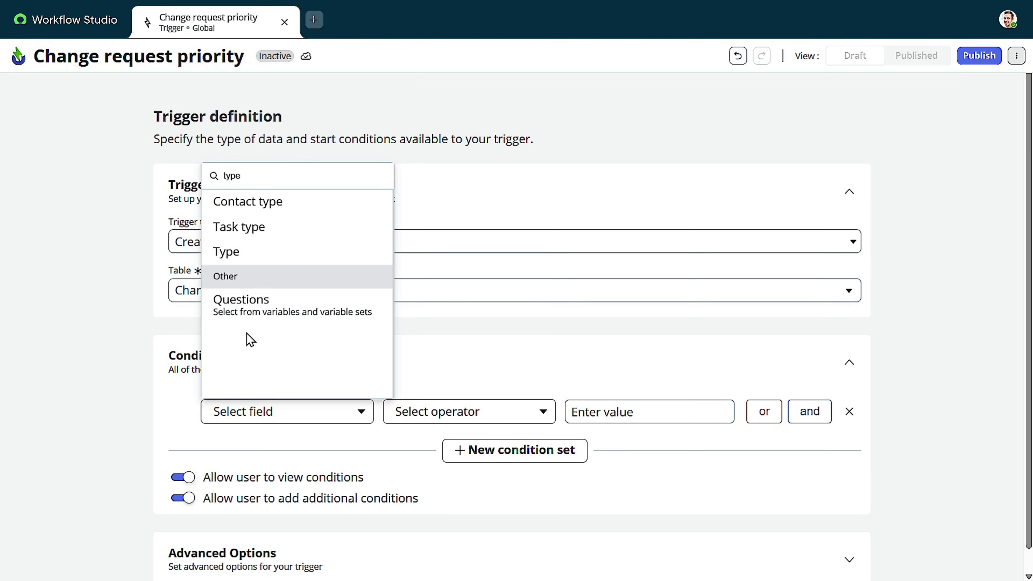
click(265, 254)
click(585, 412)
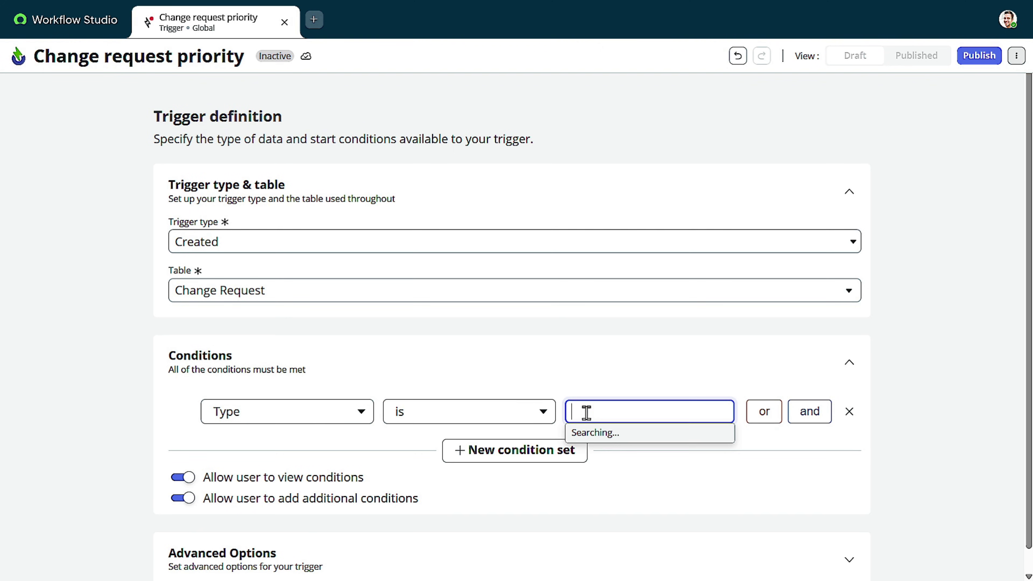
click(621, 507)
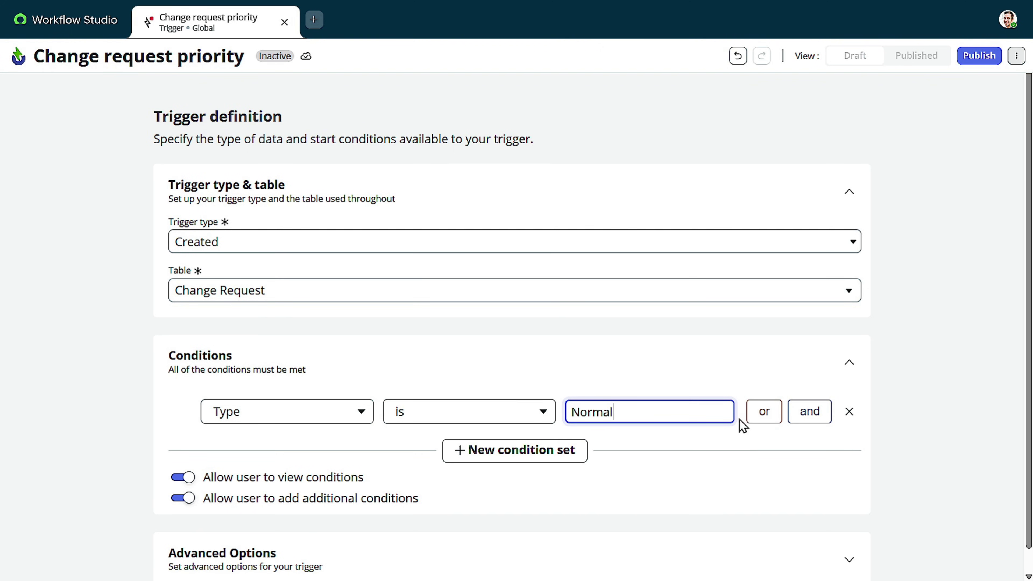
Add an AND condition: Priority is 1 - Critical.
click(798, 425)
click(341, 458)
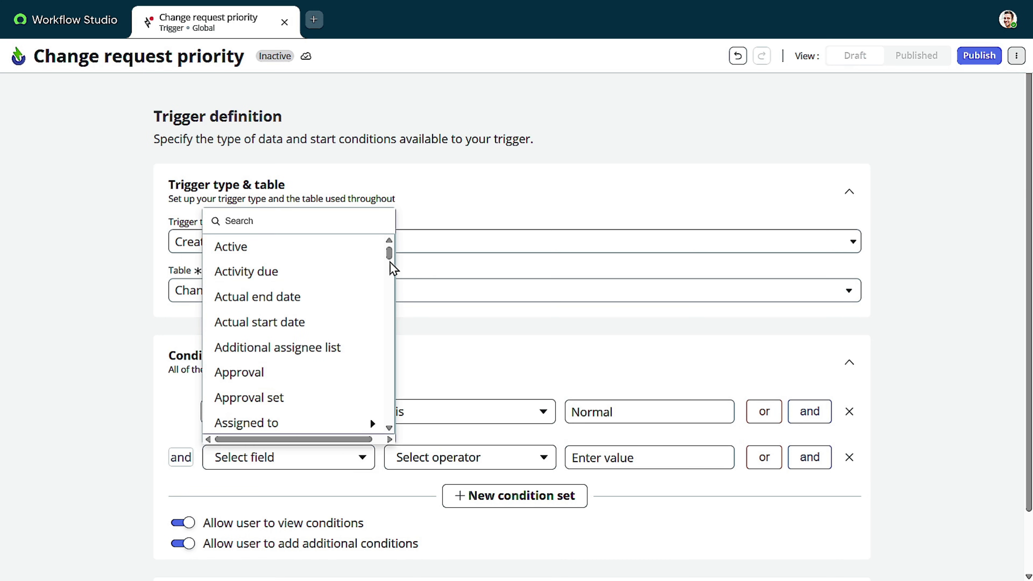
text(pr)
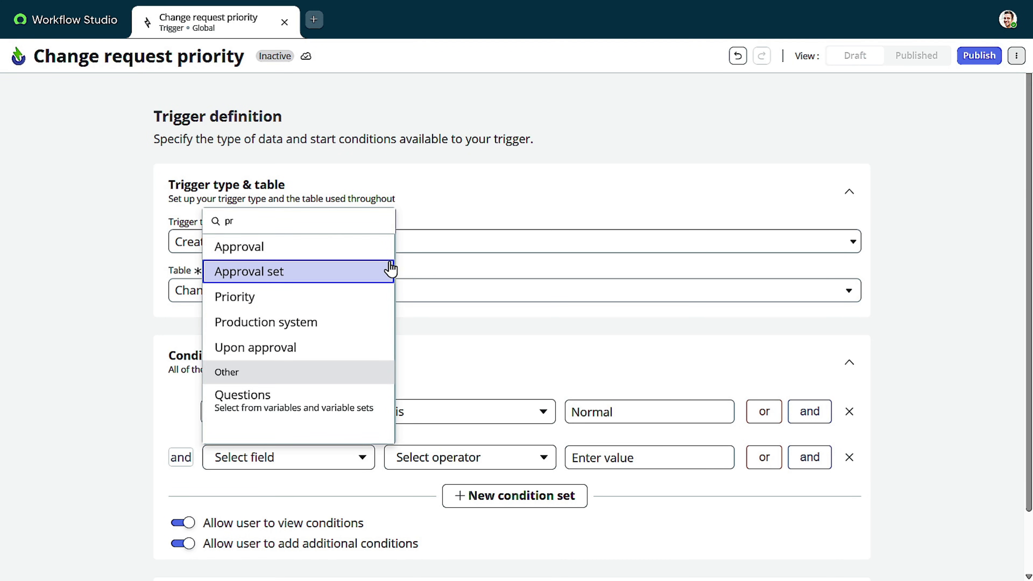
click(330, 302)
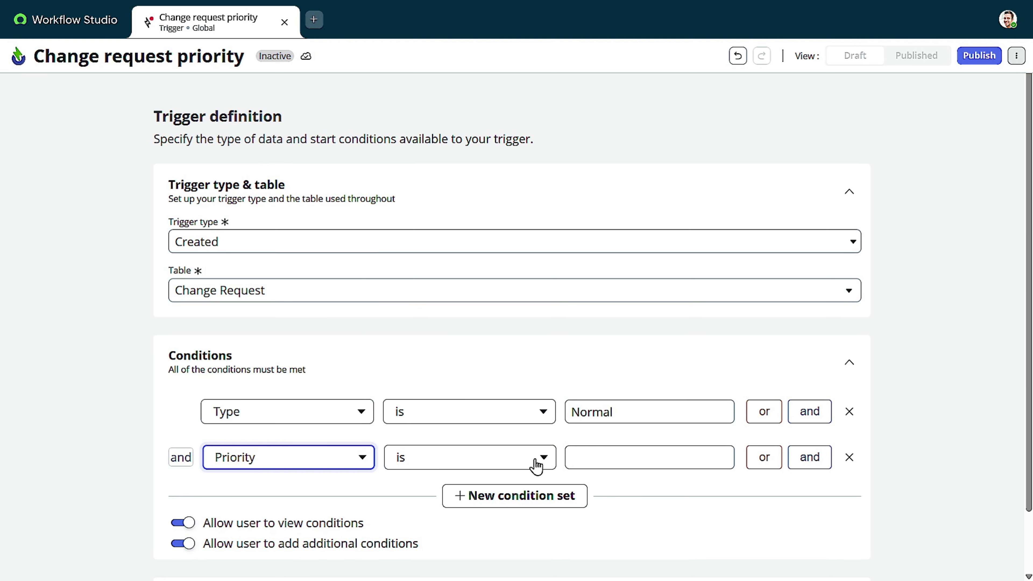
click(652, 459)
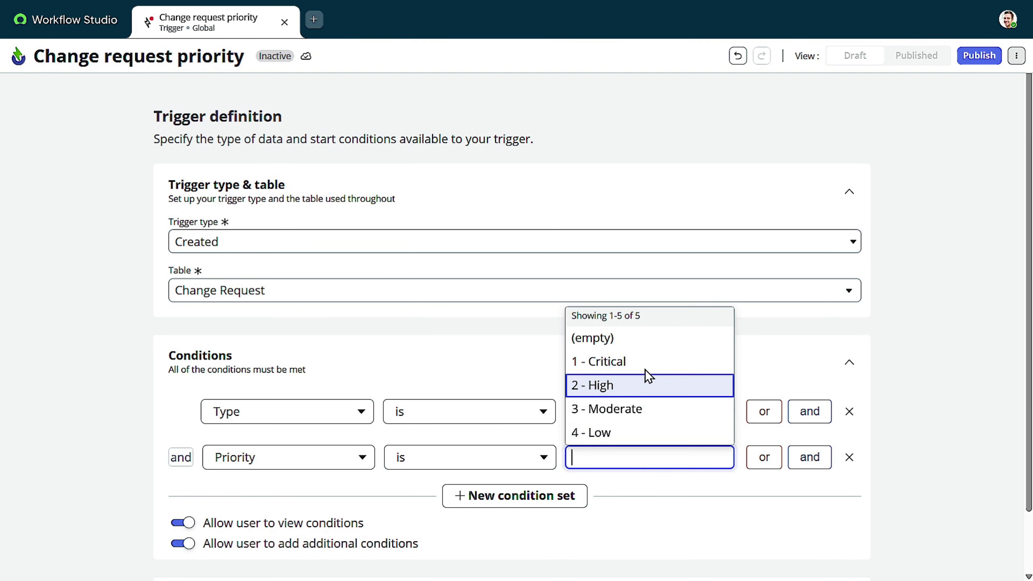
click(642, 364)
scroll(643, 369, down, 2)
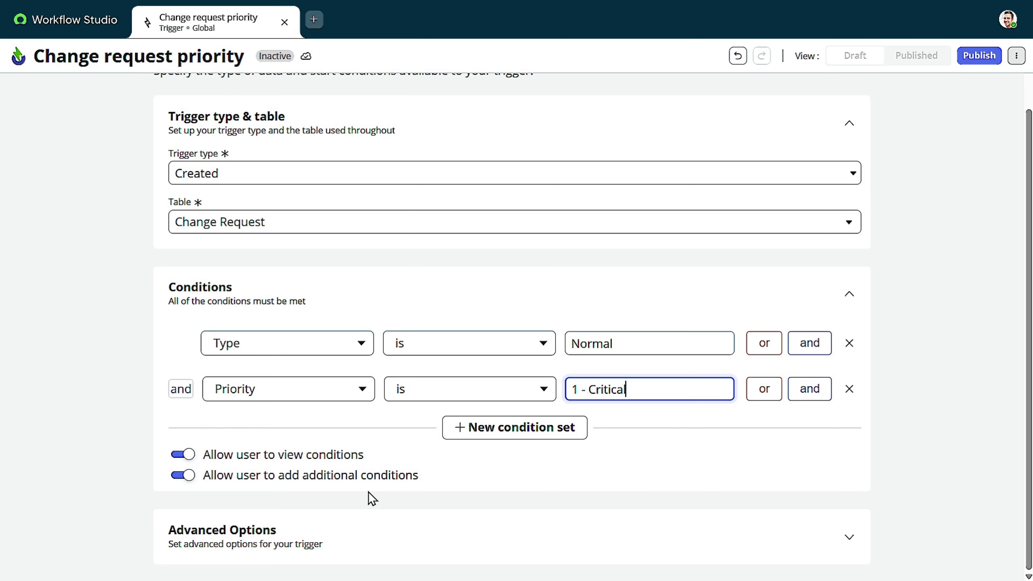
click(186, 454)
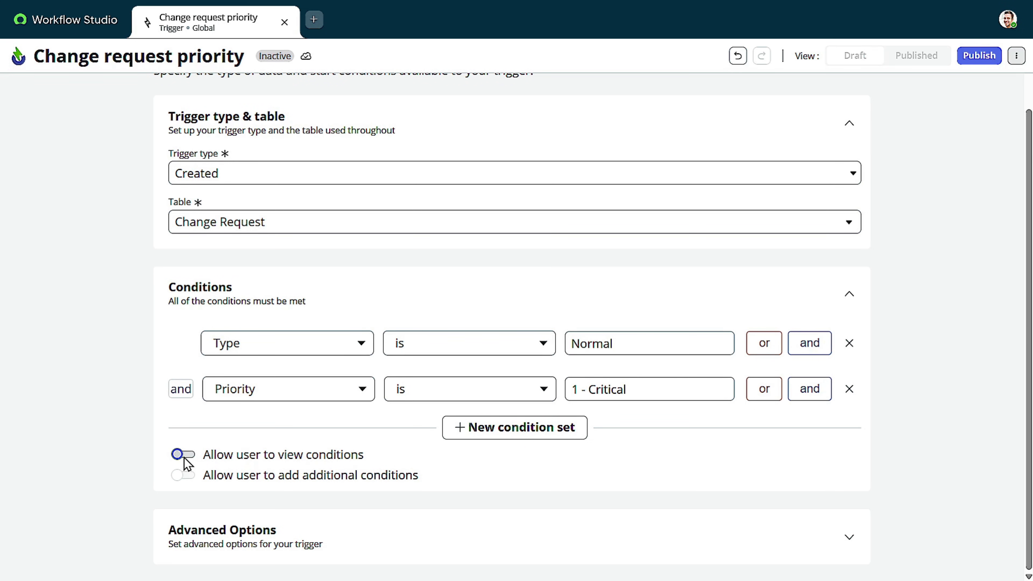
click(184, 458)
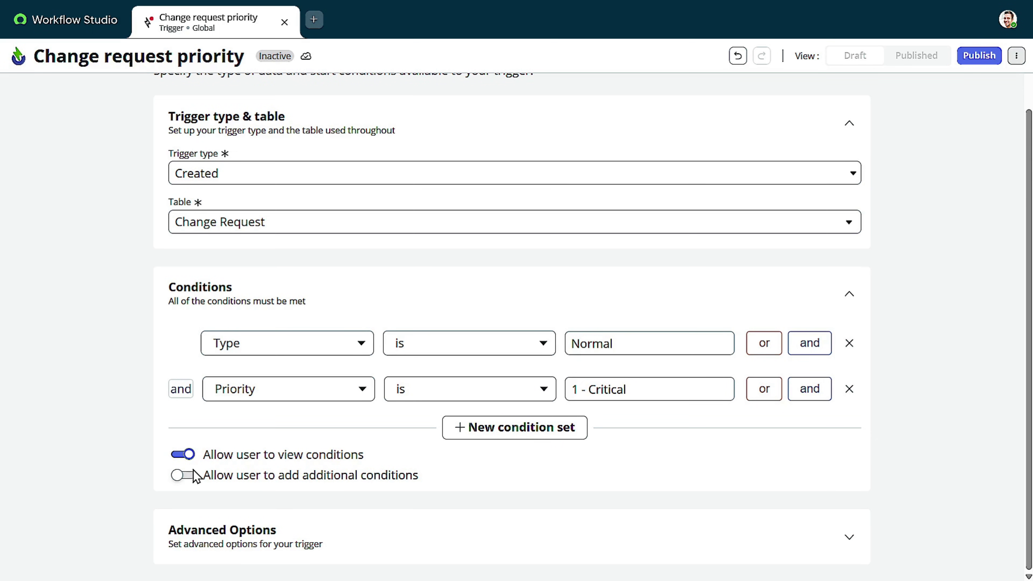
click(188, 483)
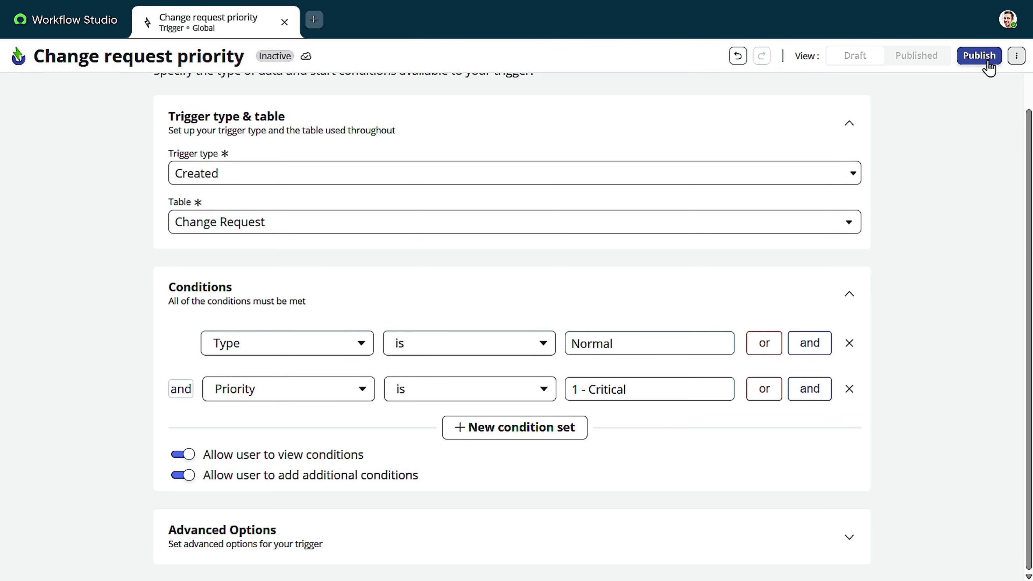
Open the trigger's Properties dialog and expand its additional properties.
click(1017, 57)
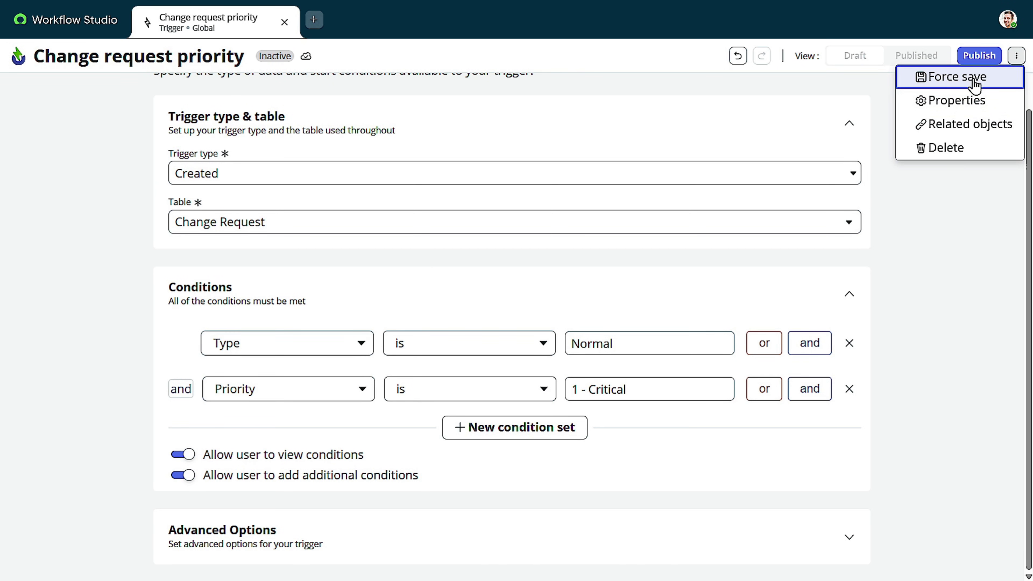
click(931, 112)
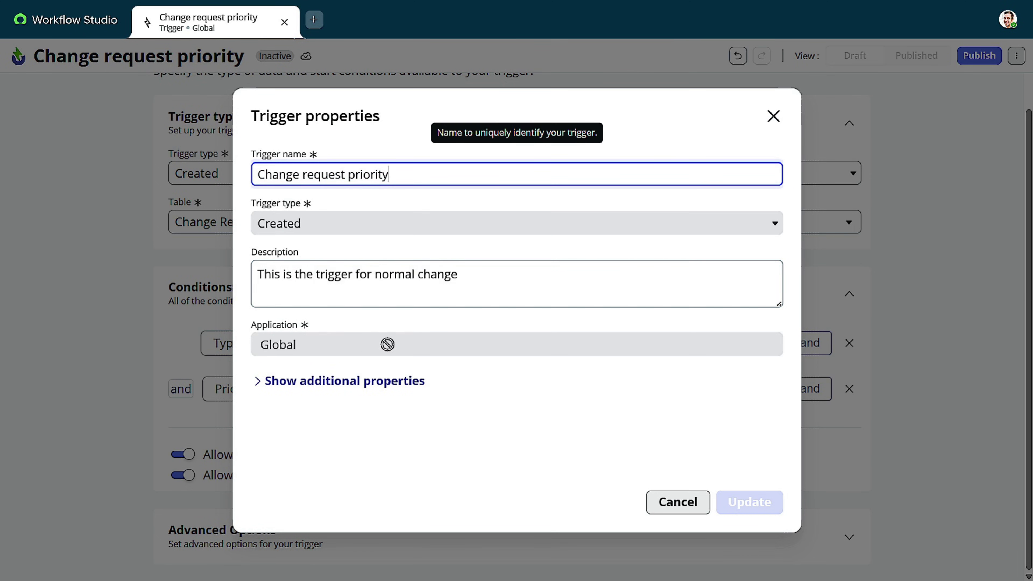
click(271, 381)
scroll(424, 325, down, 3)
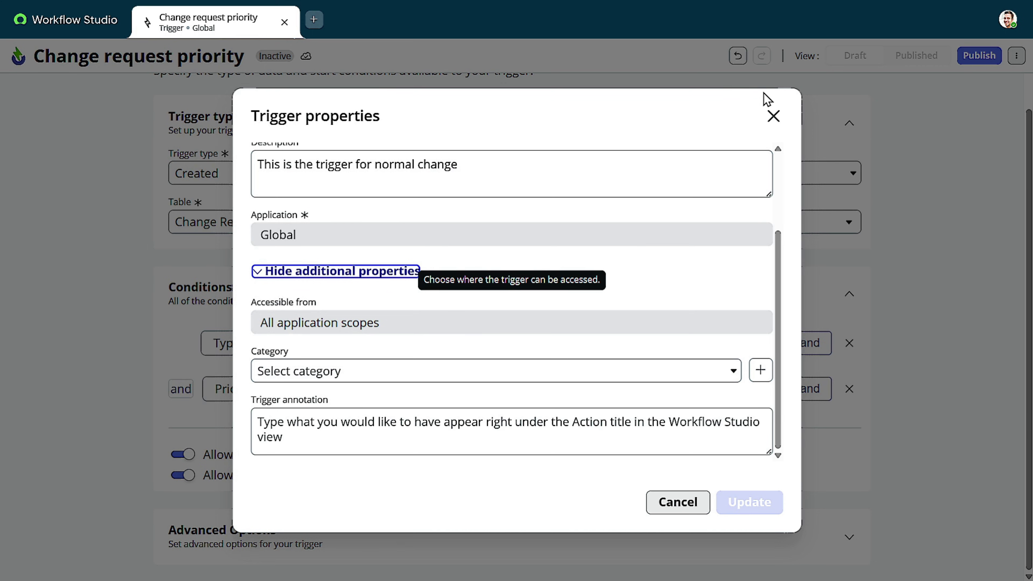
Close the properties dialog, publish the trigger with confirmation, and return home.
click(771, 119)
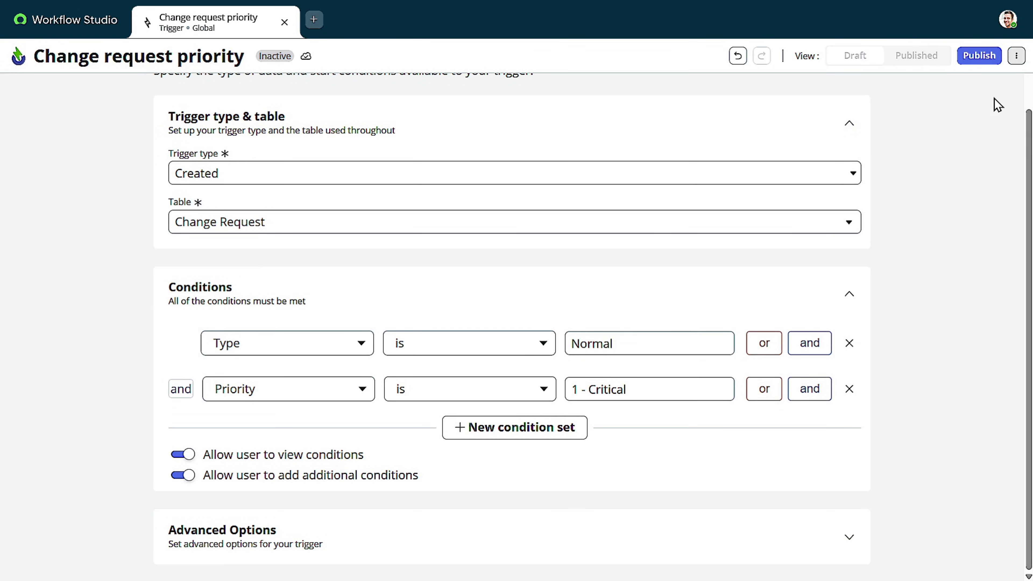
click(990, 58)
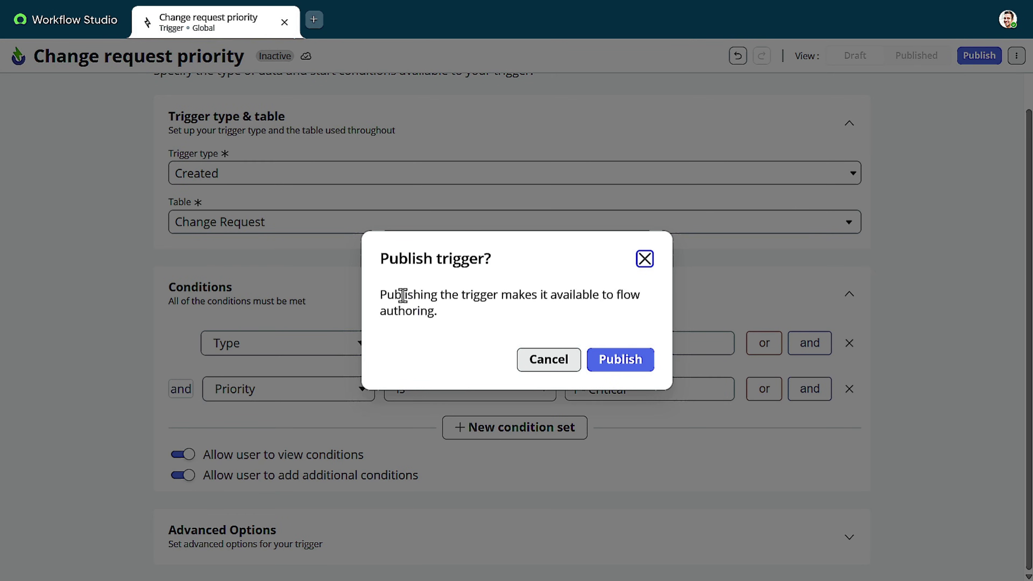
click(623, 360)
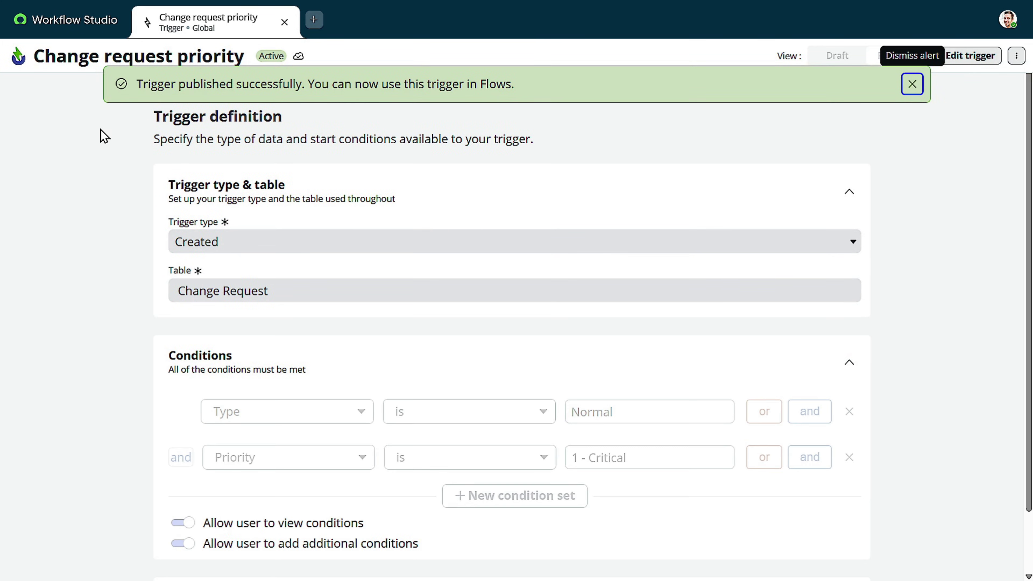
click(79, 27)
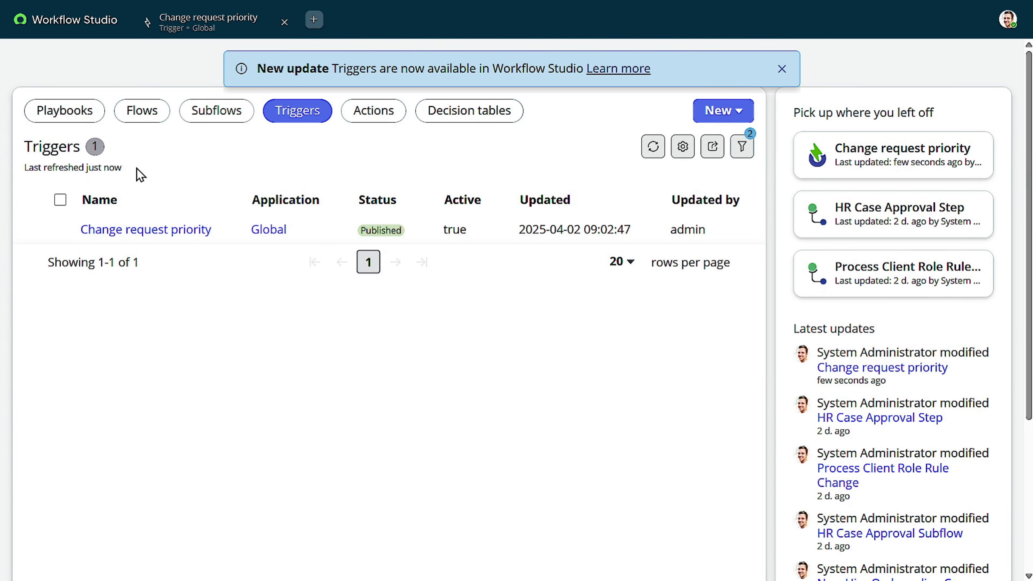
Switch to the Flows list in Workflow Studio.
click(151, 111)
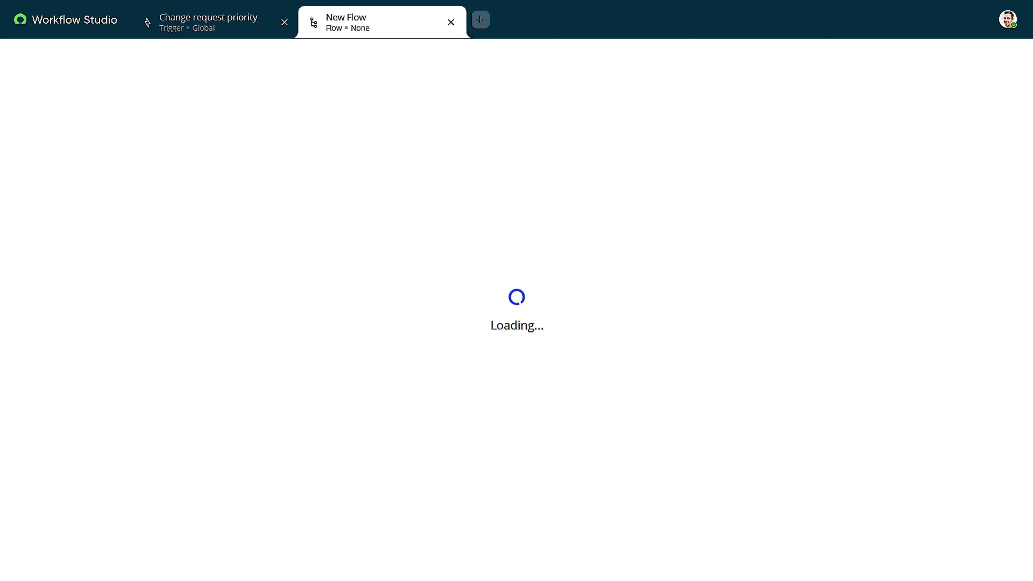
Enter 'Normal Change Flow' as the flow name and build the flow.
mouse_move(357, 22)
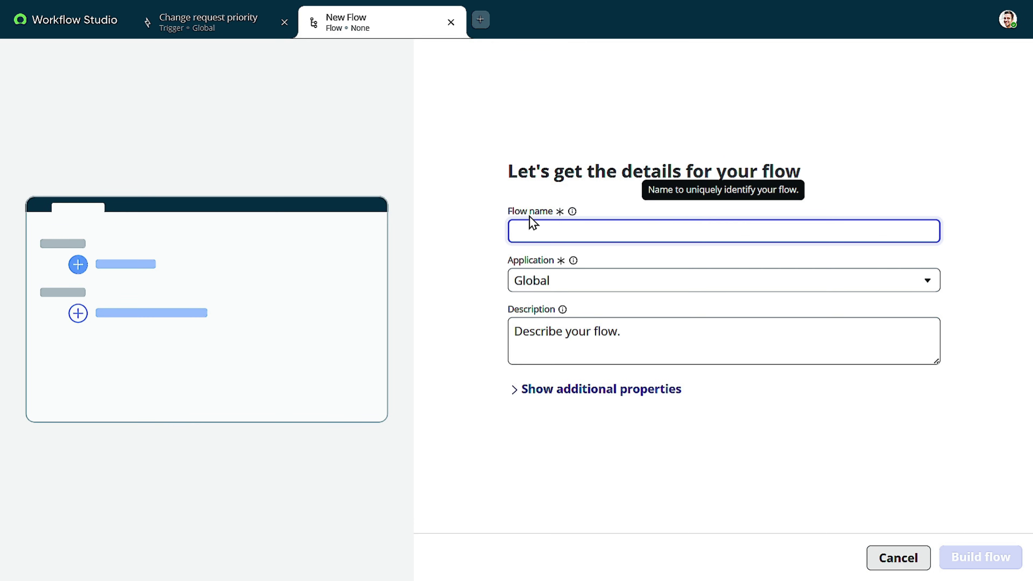
text(C)
key(BackSpace)
text(Normal Chnage)
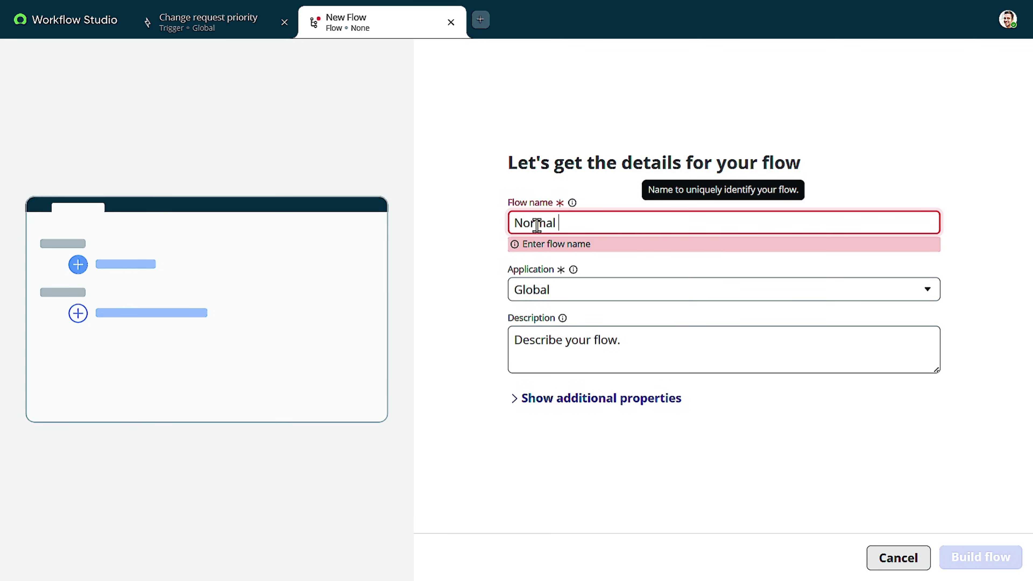
key(BackSpace)
key(BackSpace)
key(BackSpace)
key(BackSpace)
key(BackSpace)
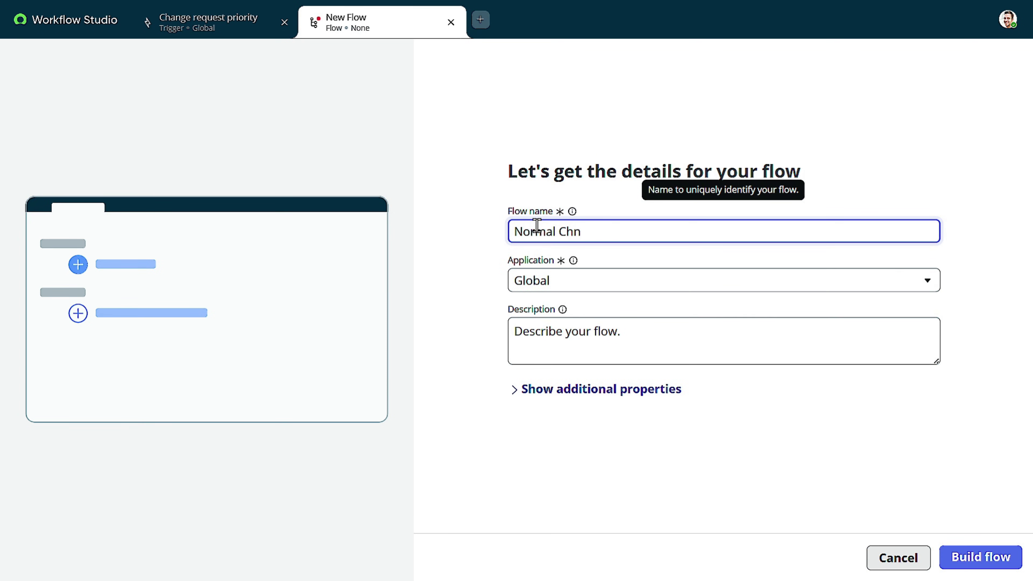
text(ange Flow)
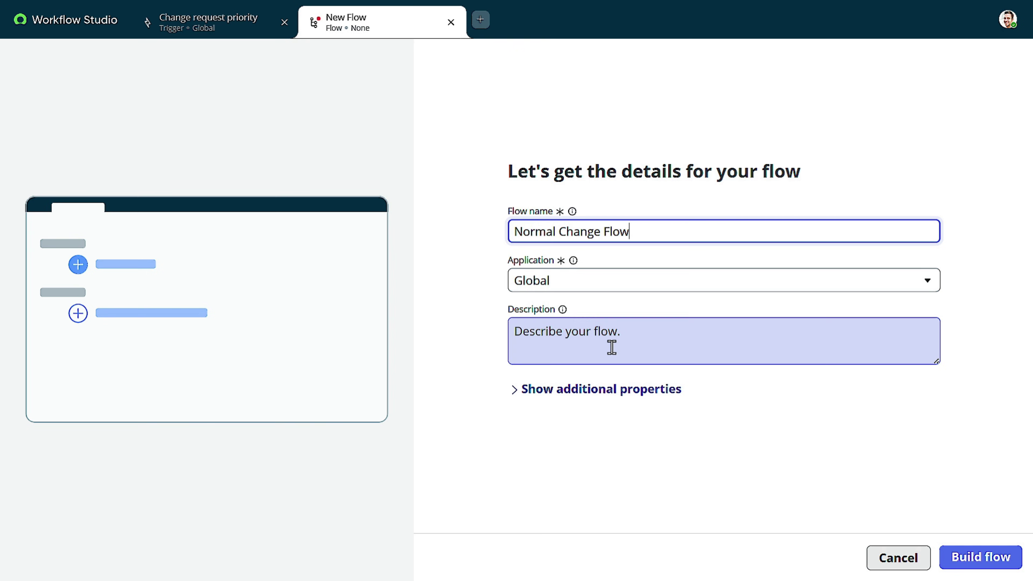
click(989, 563)
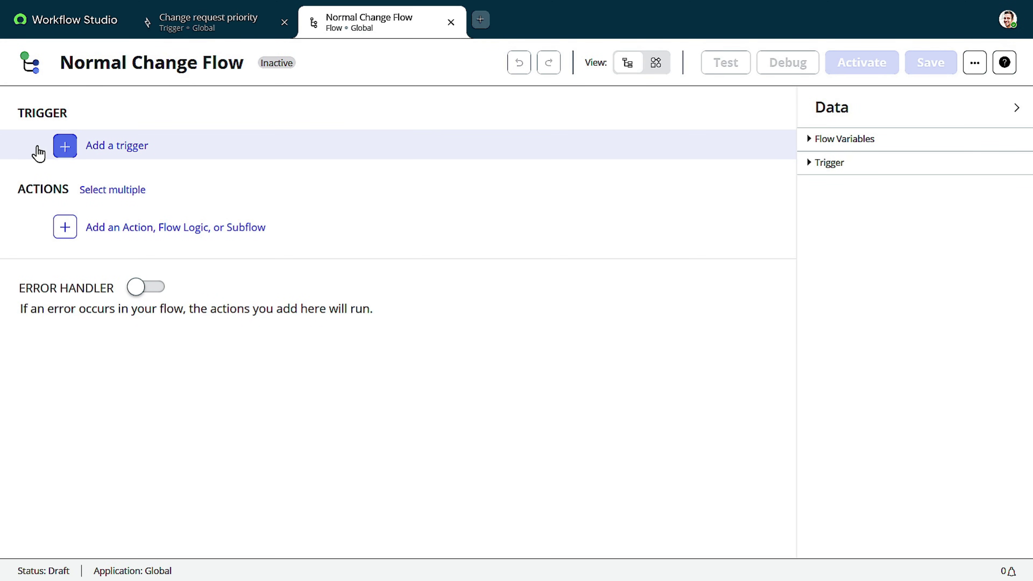
Set the flow's trigger to the saved Global 'Change request priority' trigger and review its conditions.
click(65, 146)
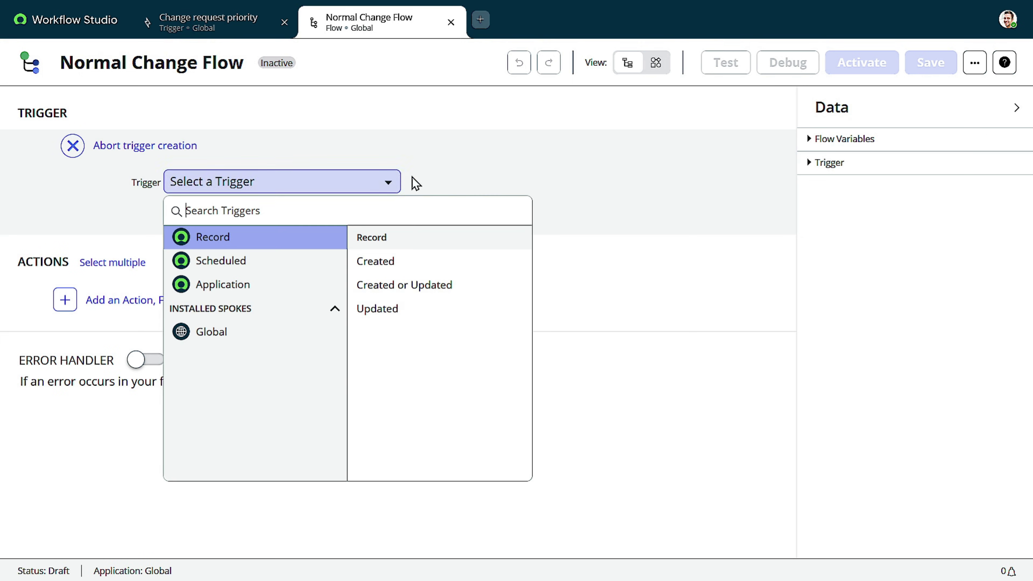
click(384, 259)
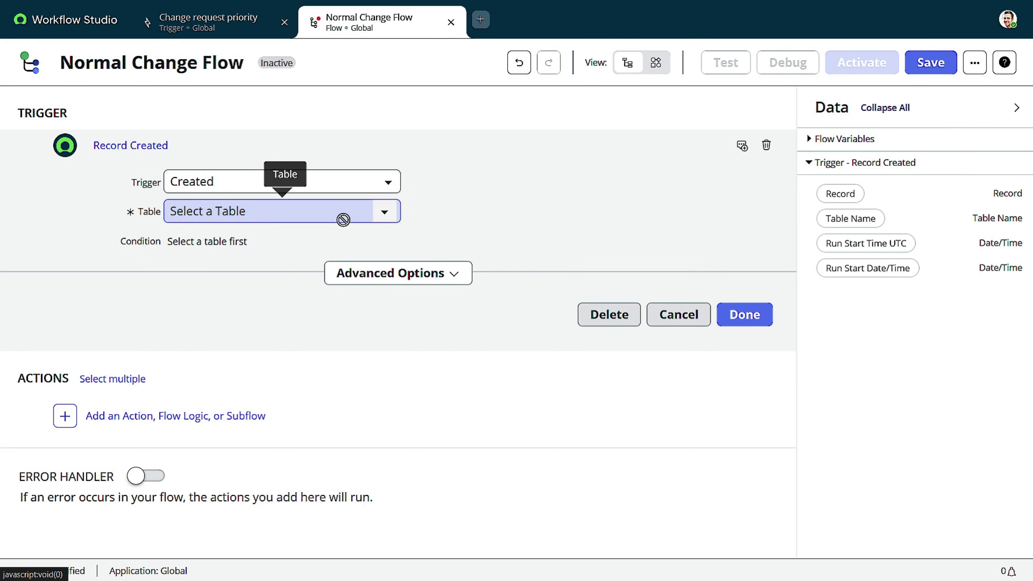
click(344, 191)
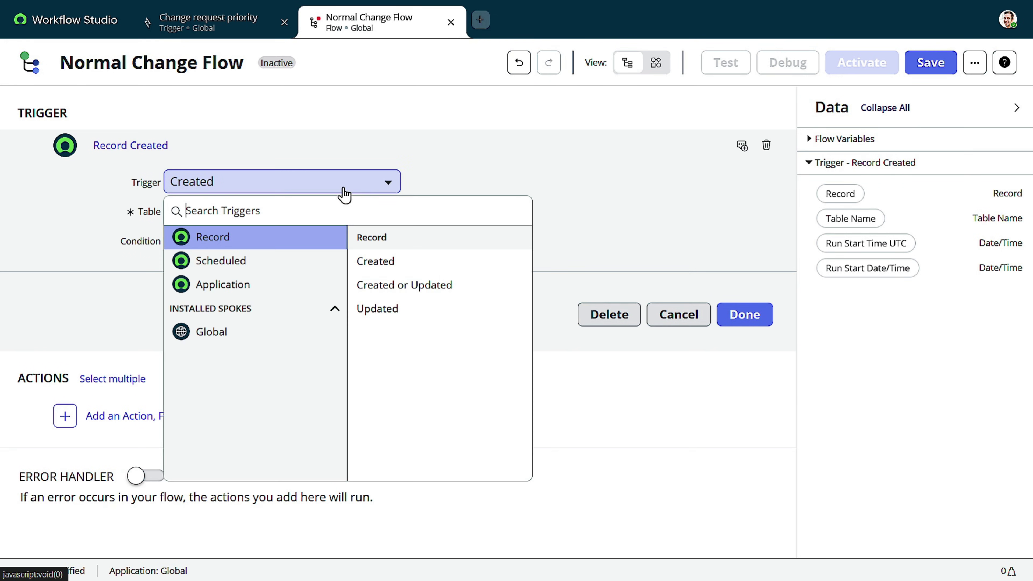
click(208, 336)
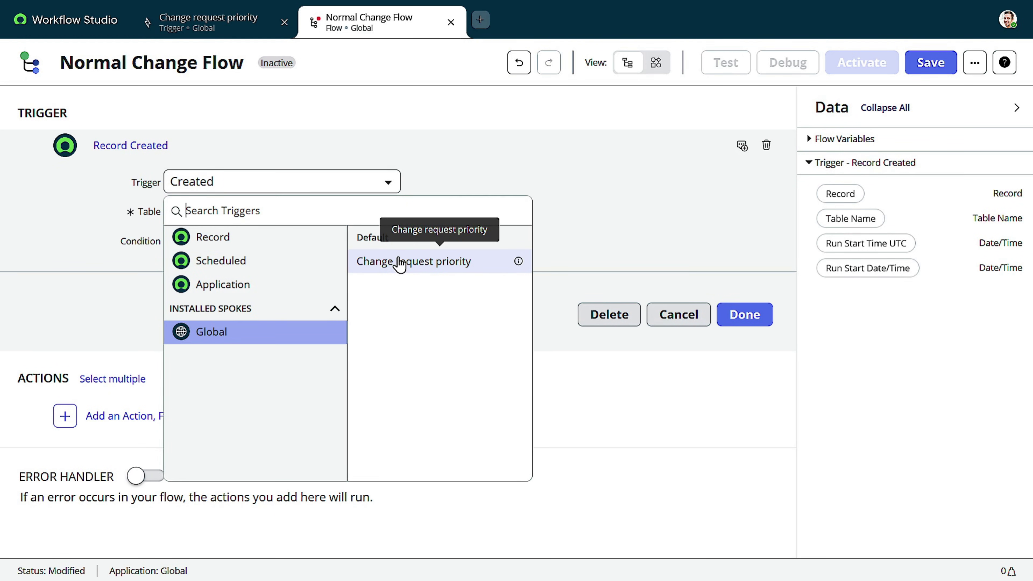
click(399, 263)
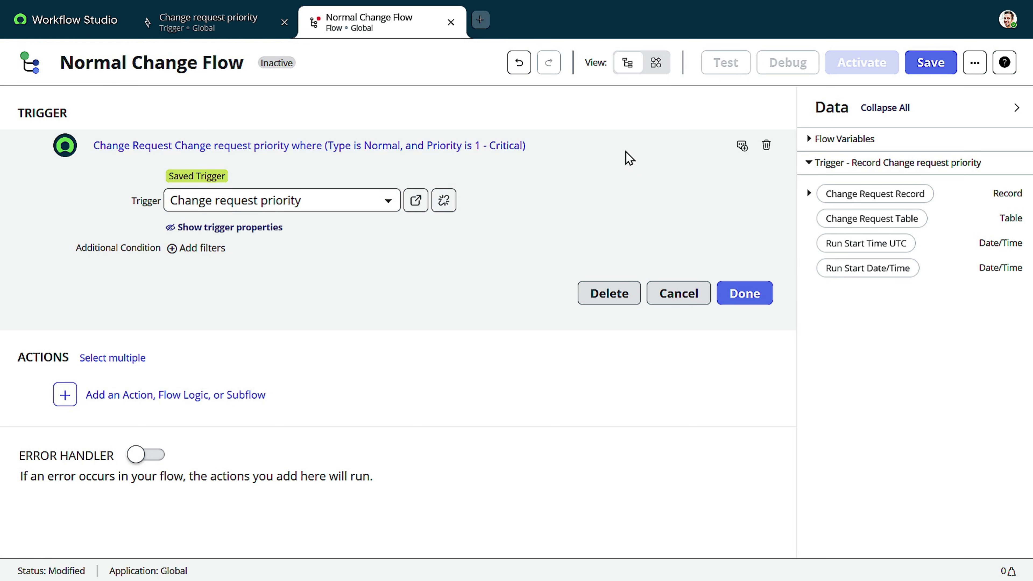
drag(264, 147, 92, 145)
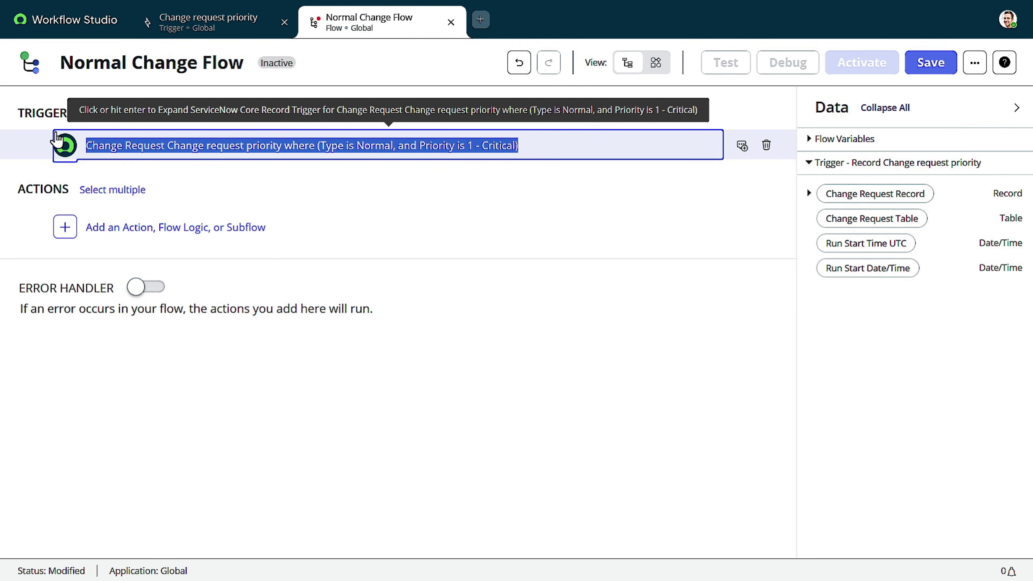
click(65, 145)
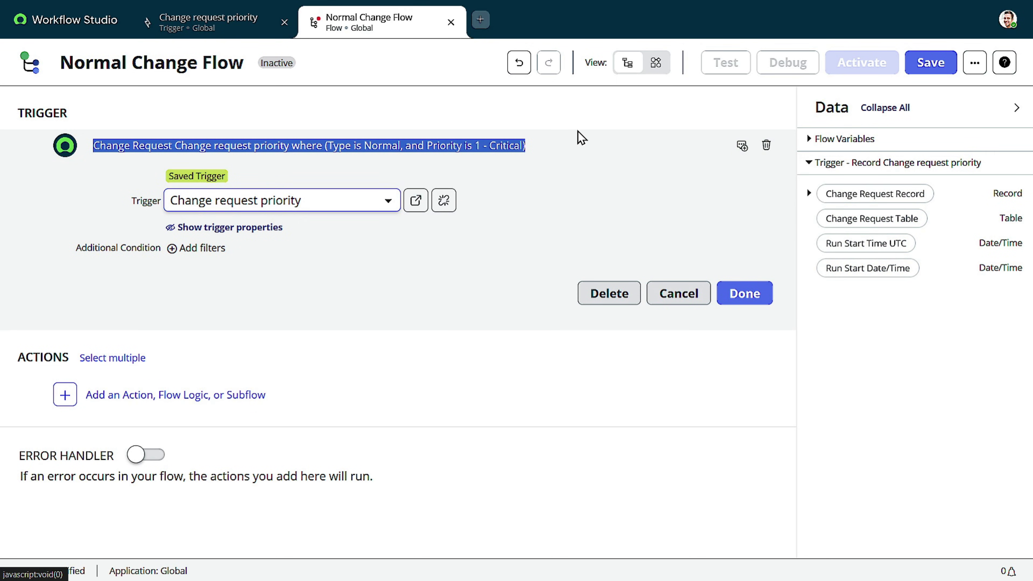
click(561, 142)
click(550, 146)
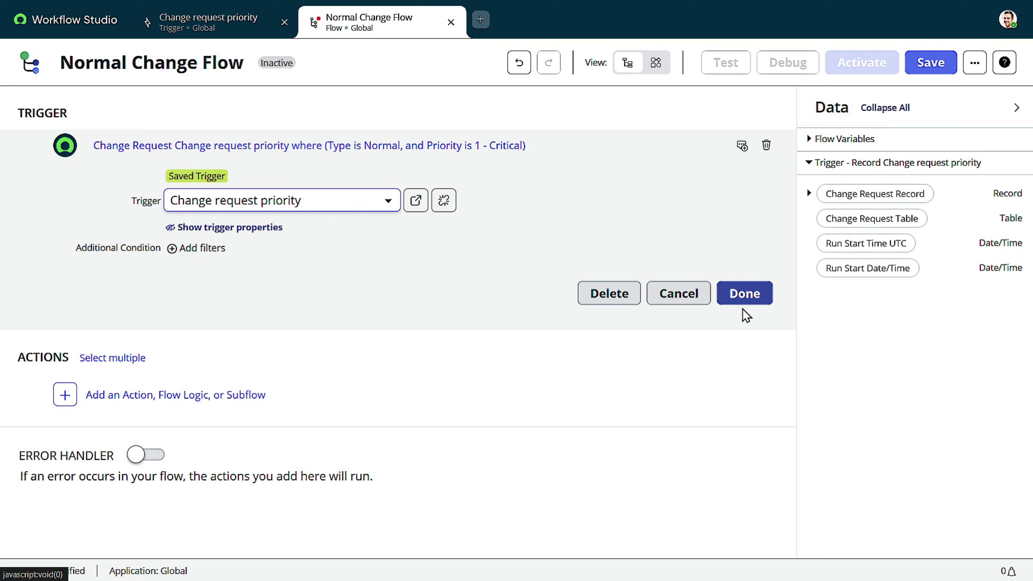
Add Ask For Approval from ServiceNow Core as step 1 and save Normal Change Flow.
click(754, 303)
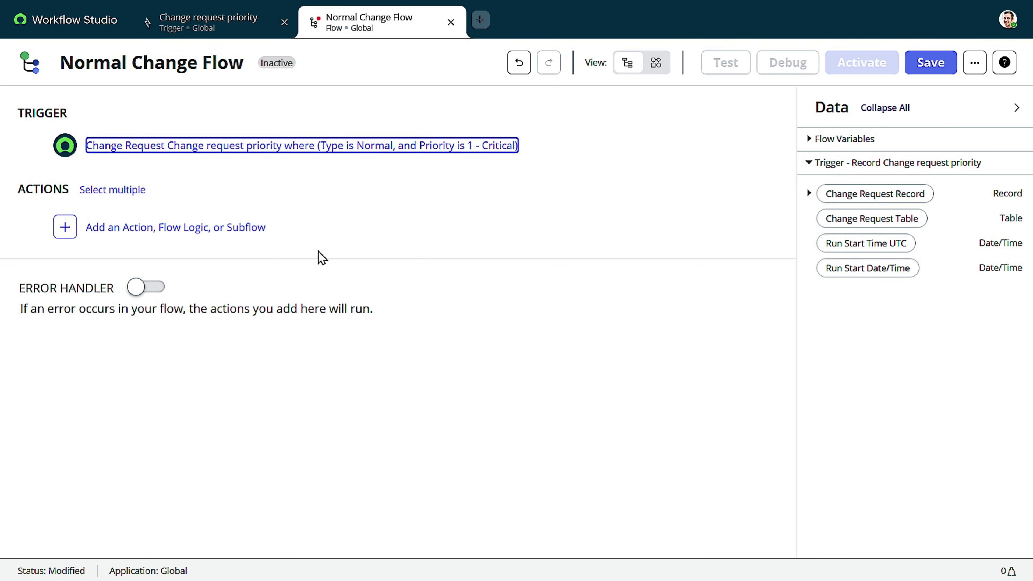
click(65, 227)
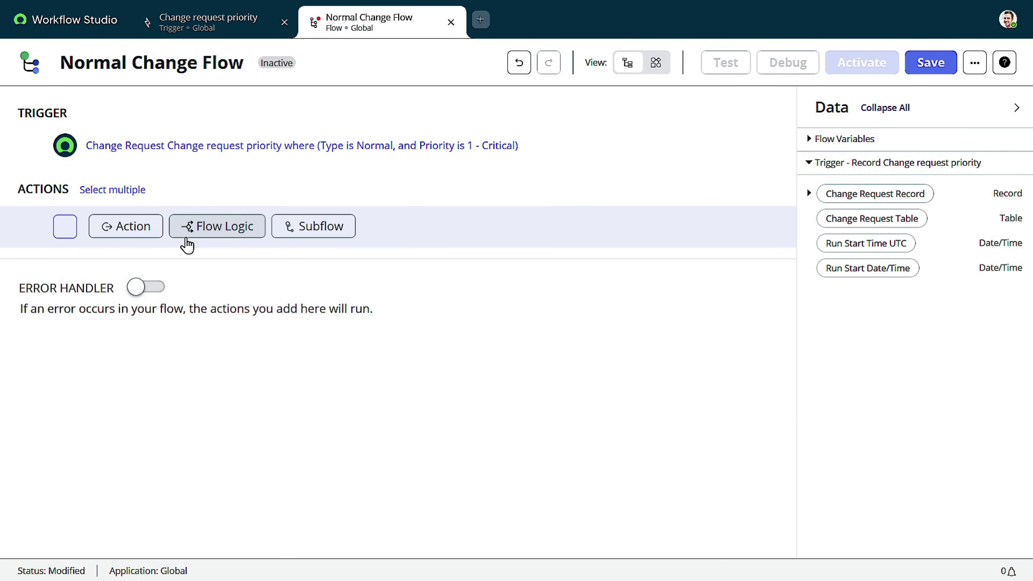
click(133, 228)
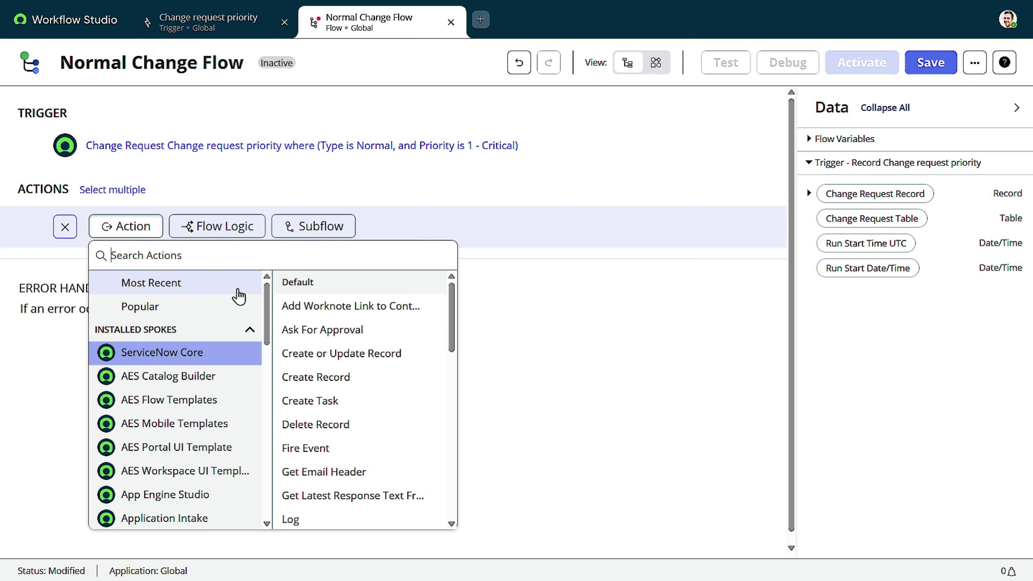
click(366, 336)
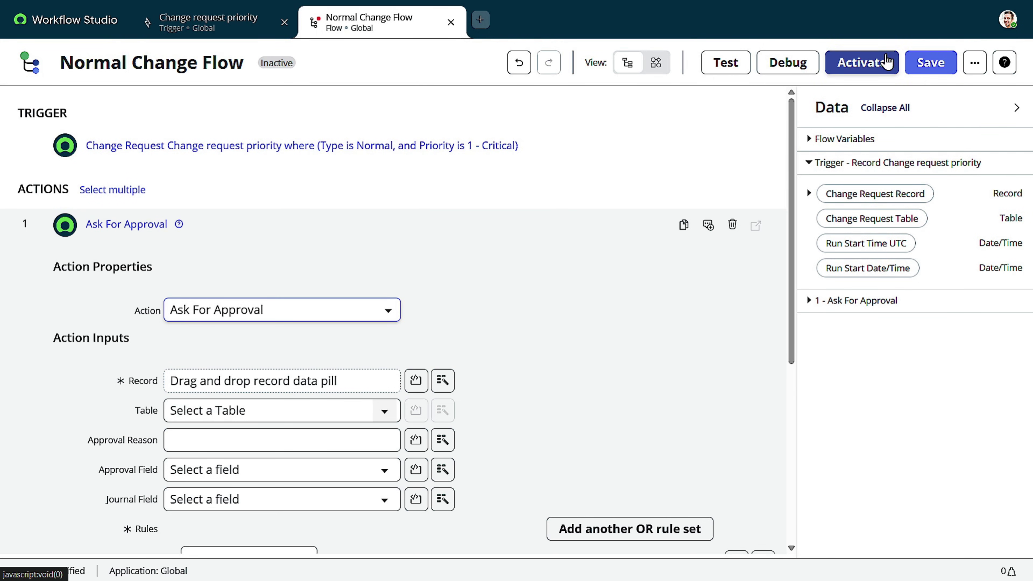
click(919, 65)
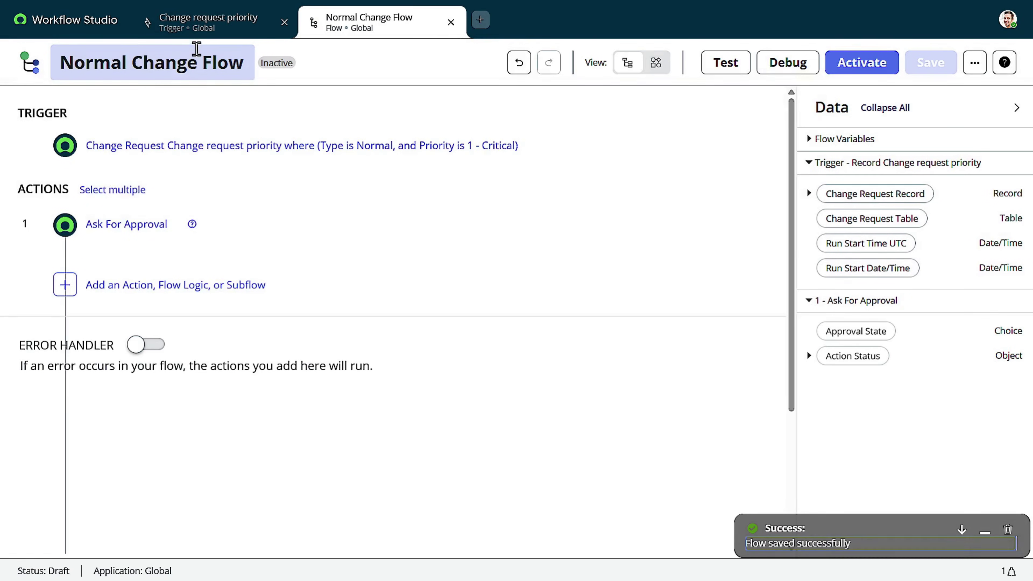
Extend the Change request priority trigger with 'or Priority is 2 - High', then publish.
click(189, 35)
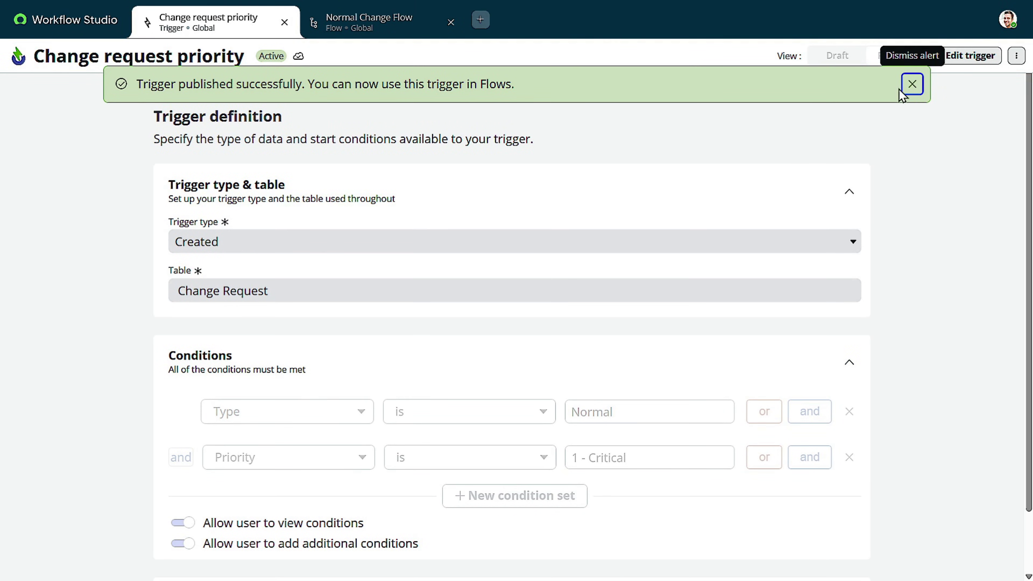
click(977, 61)
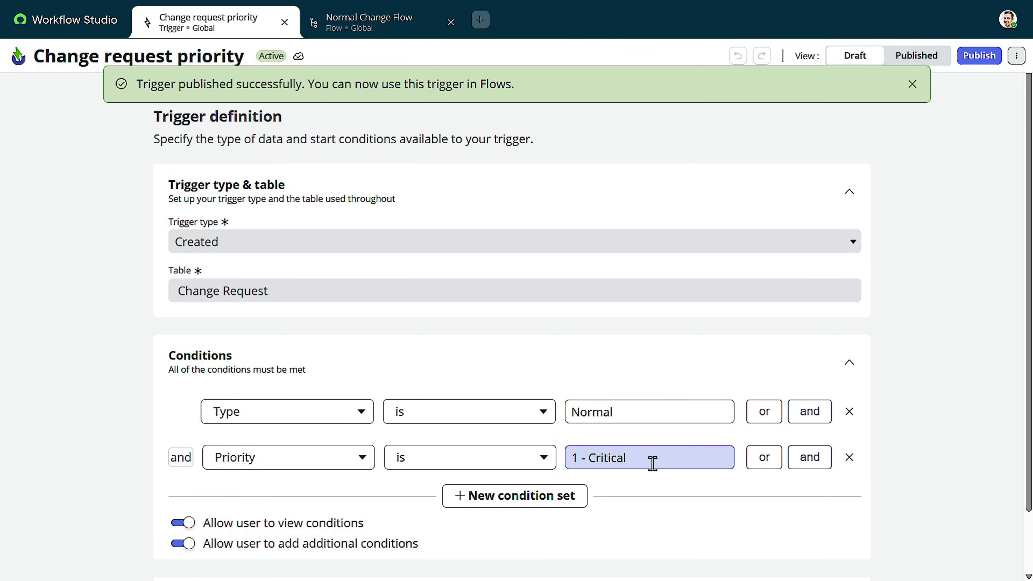
click(765, 458)
click(650, 493)
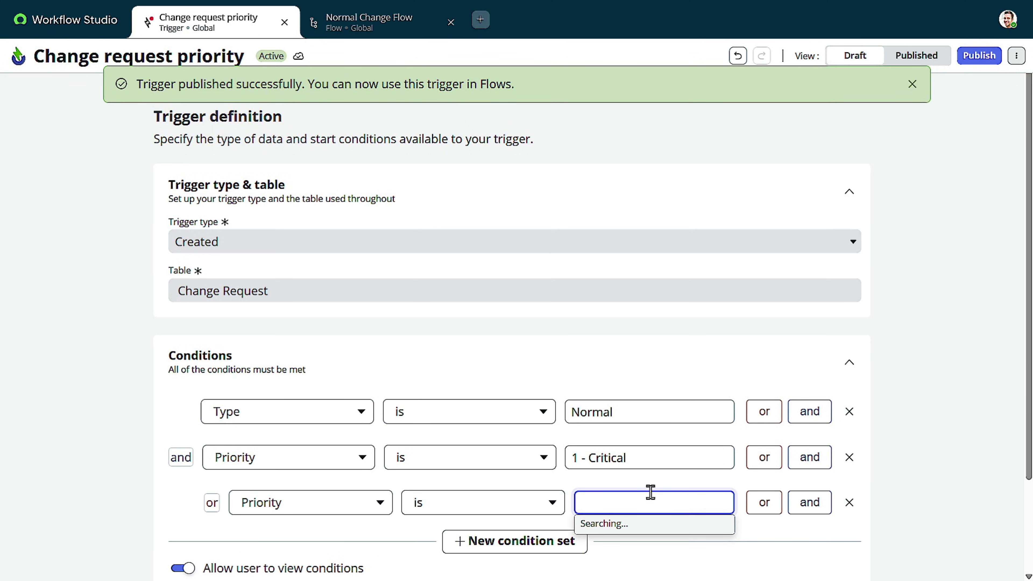
click(639, 431)
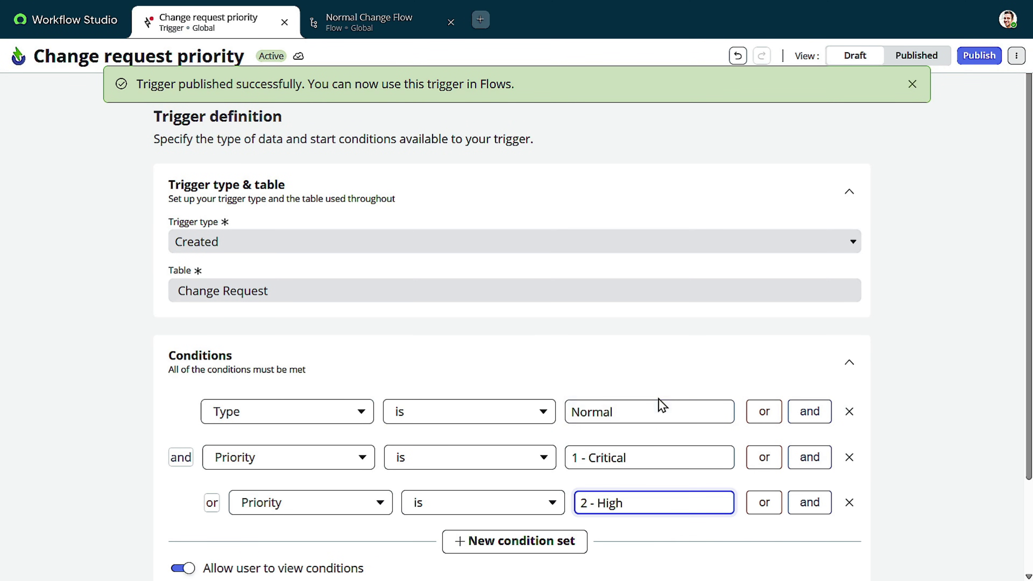
scroll(662, 405, down, 2)
click(972, 59)
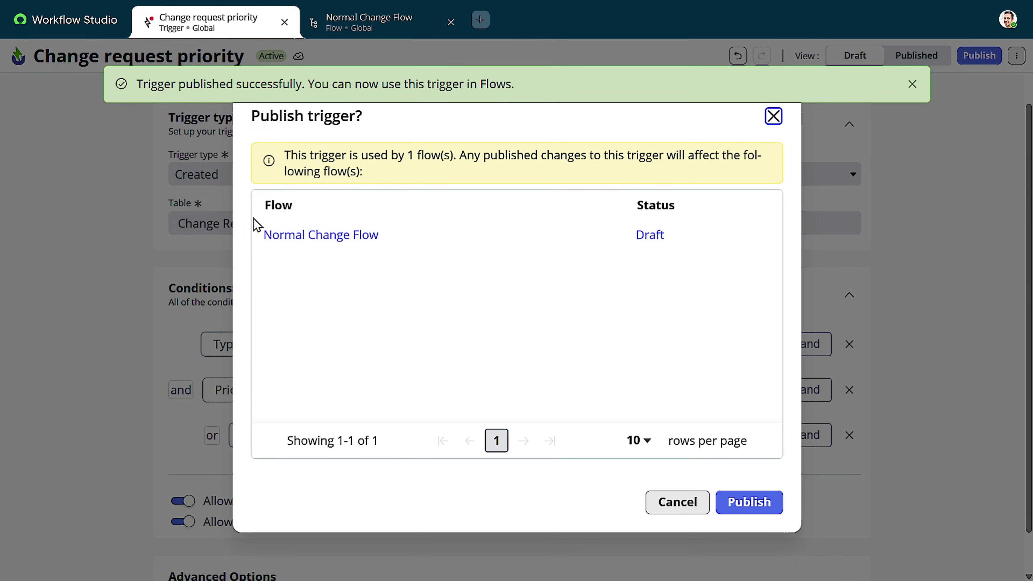
Review the affected-flows warning in the Publish trigger dialog and open Normal Change Flow.
drag(279, 115, 597, 172)
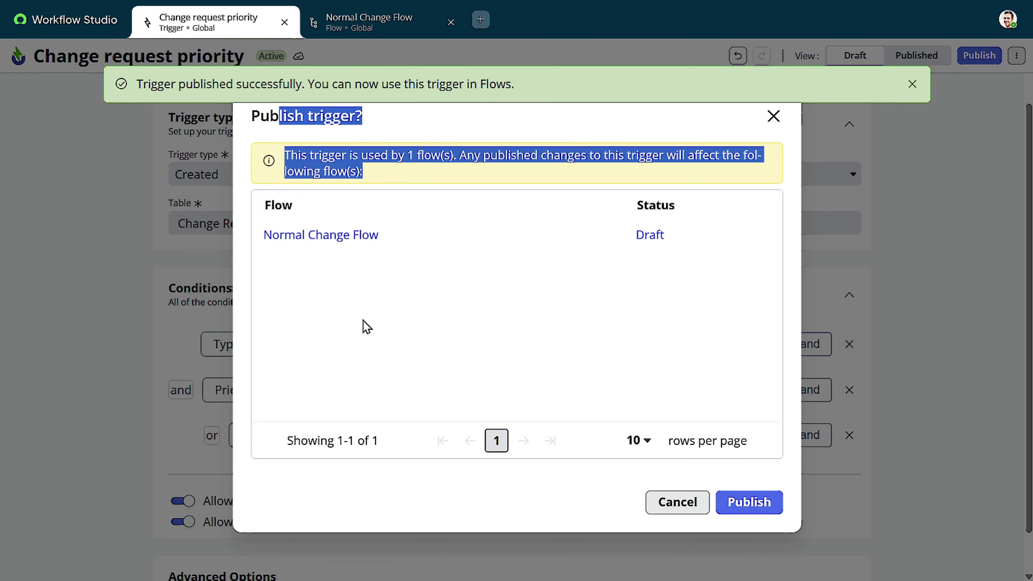
click(332, 302)
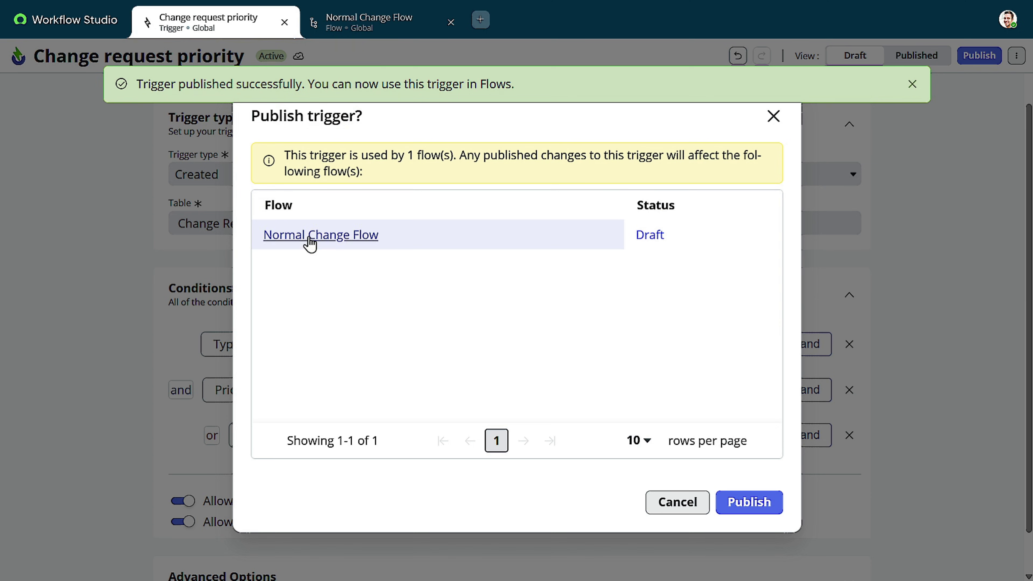
drag(252, 236, 392, 244)
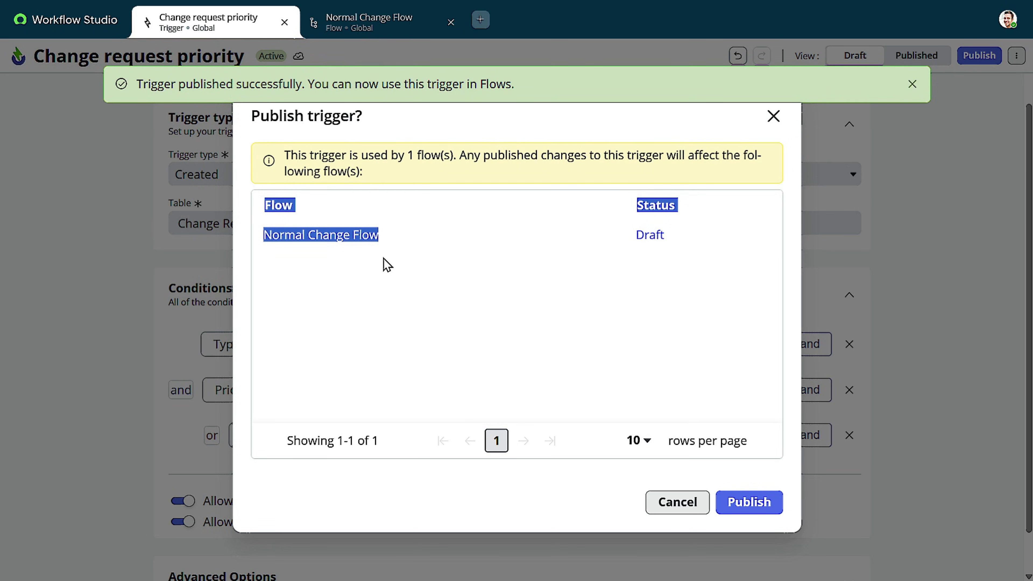
click(522, 140)
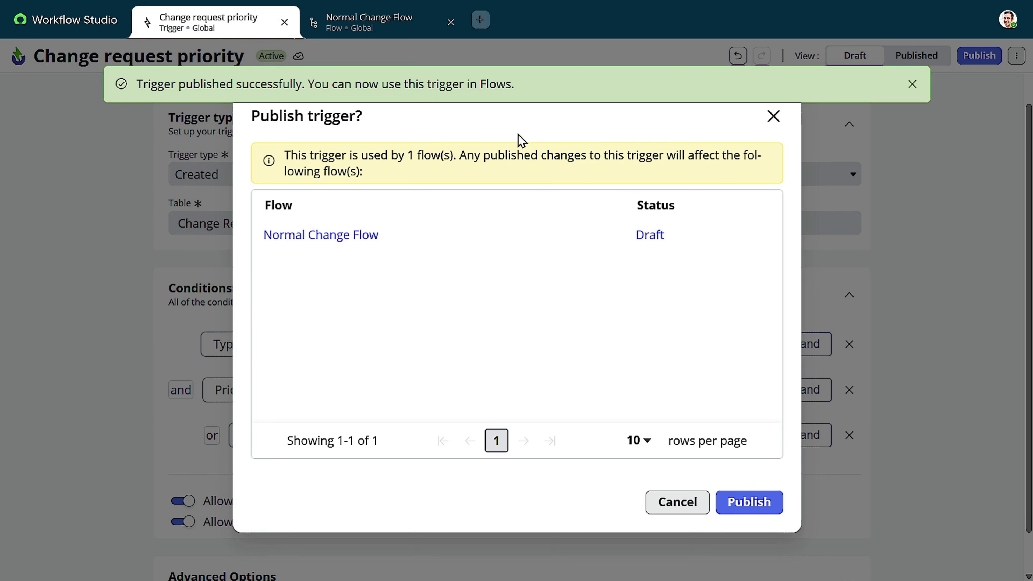
click(309, 235)
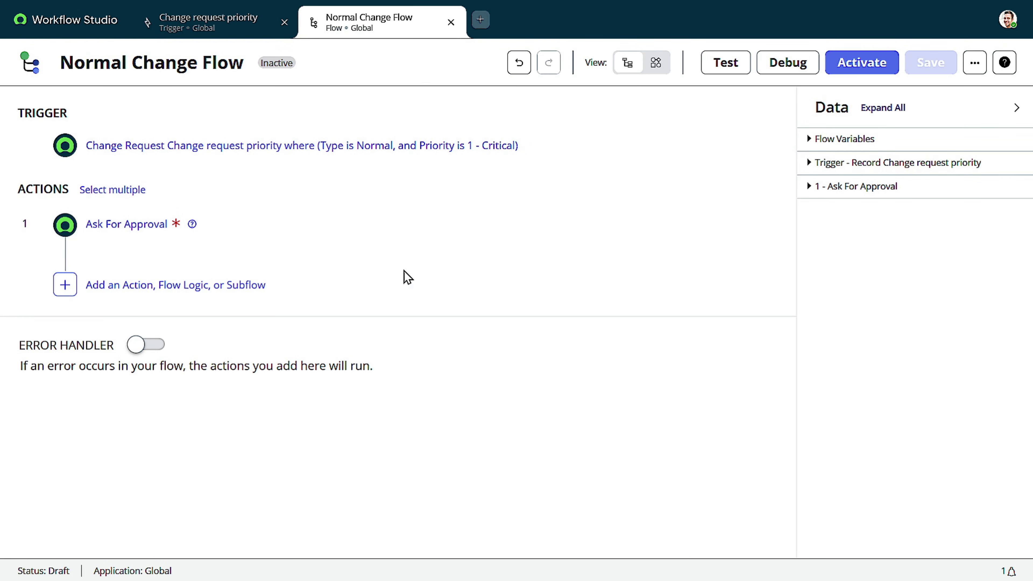
Detach the named trigger so Type is Normal and Priority is 1 - Critical stay, then save.
click(92, 145)
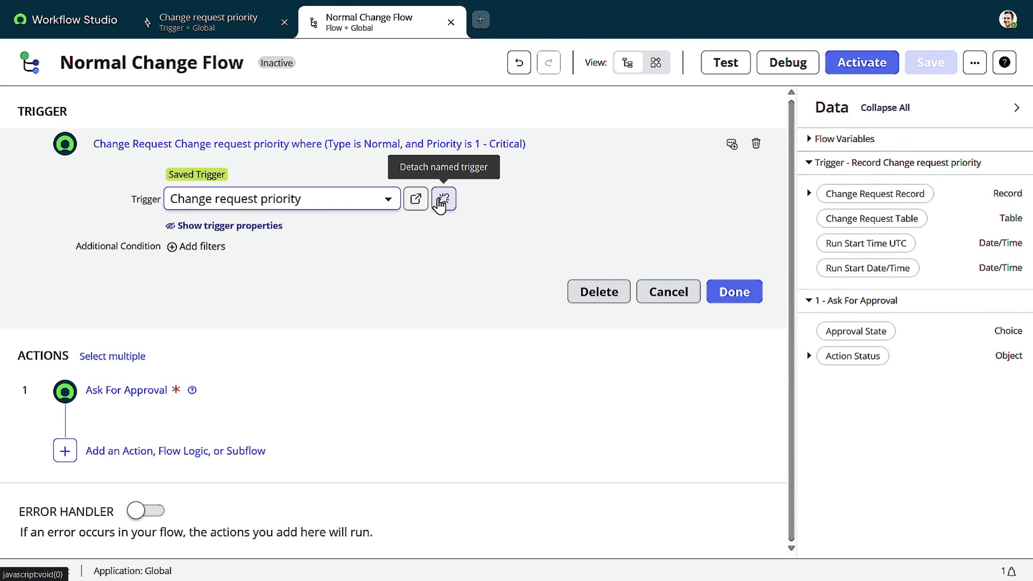
click(441, 202)
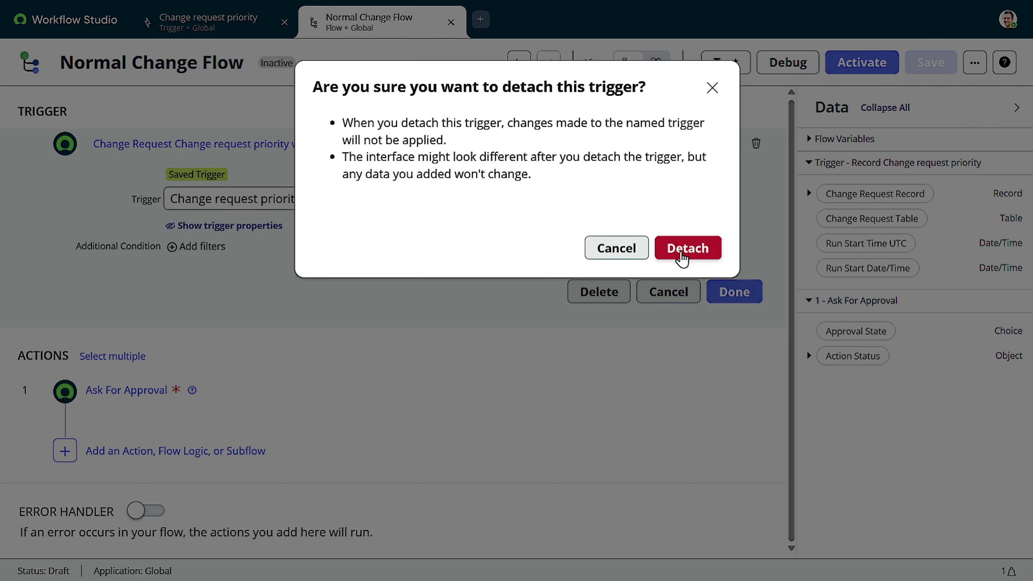
click(682, 257)
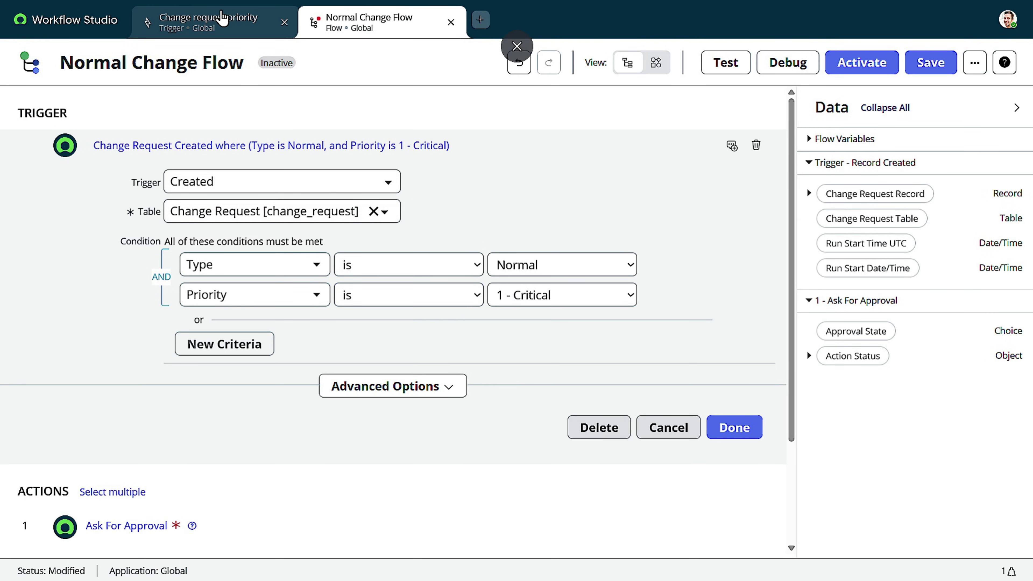
click(956, 62)
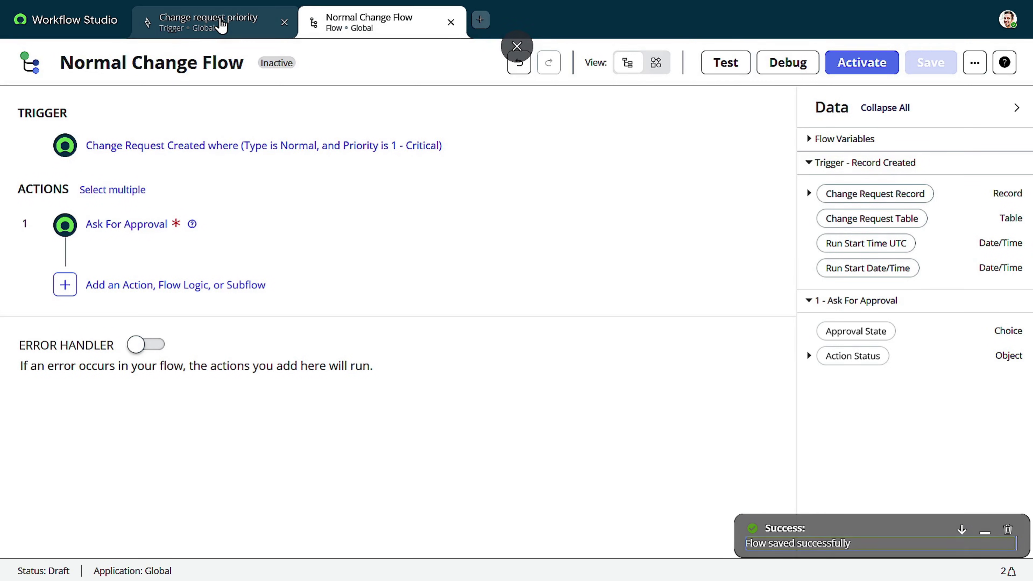
Cancel the outdated confirmation and publish the Change request priority trigger, now with zero dependent flows.
click(221, 25)
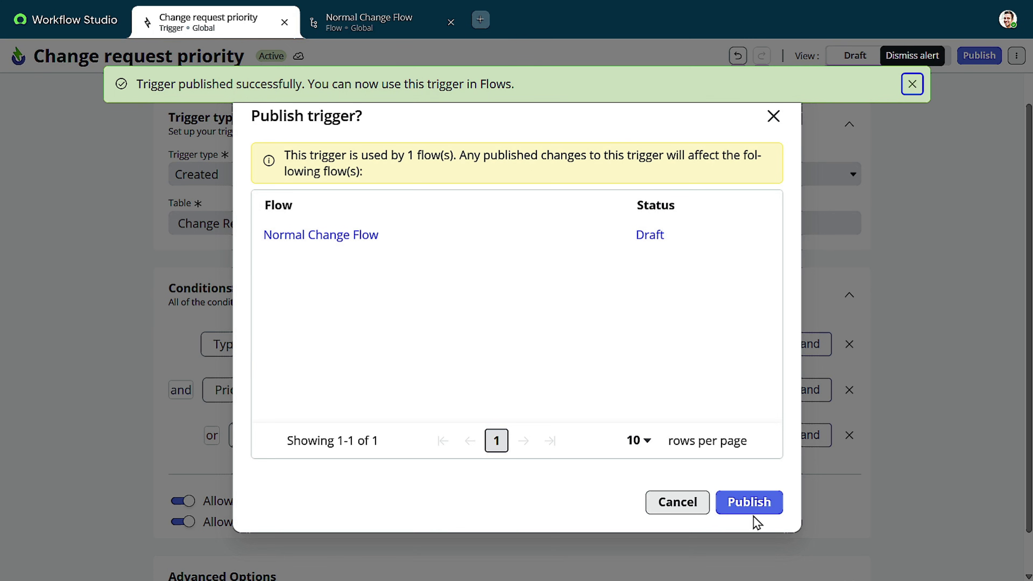
click(680, 514)
click(966, 57)
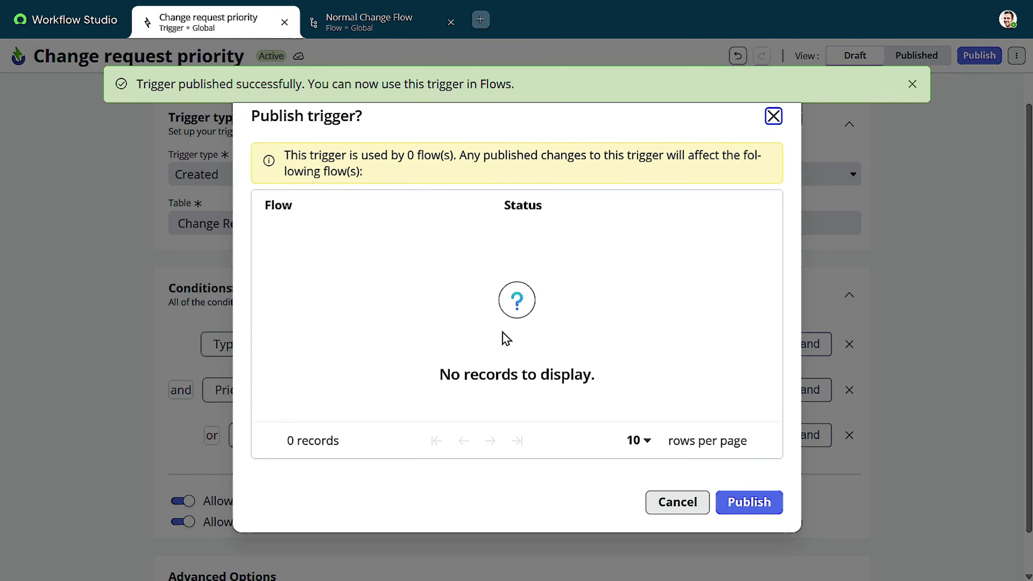
click(748, 503)
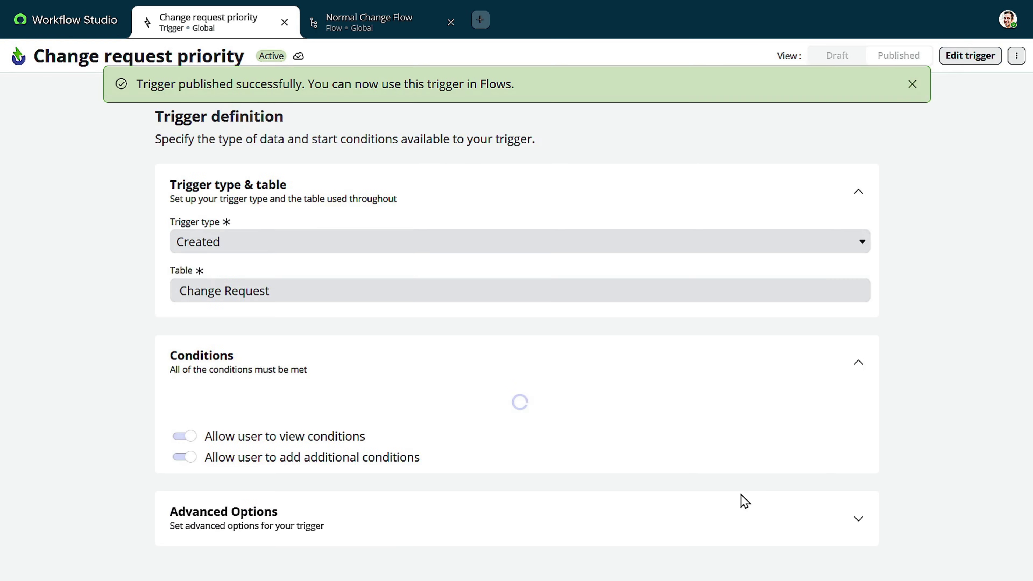